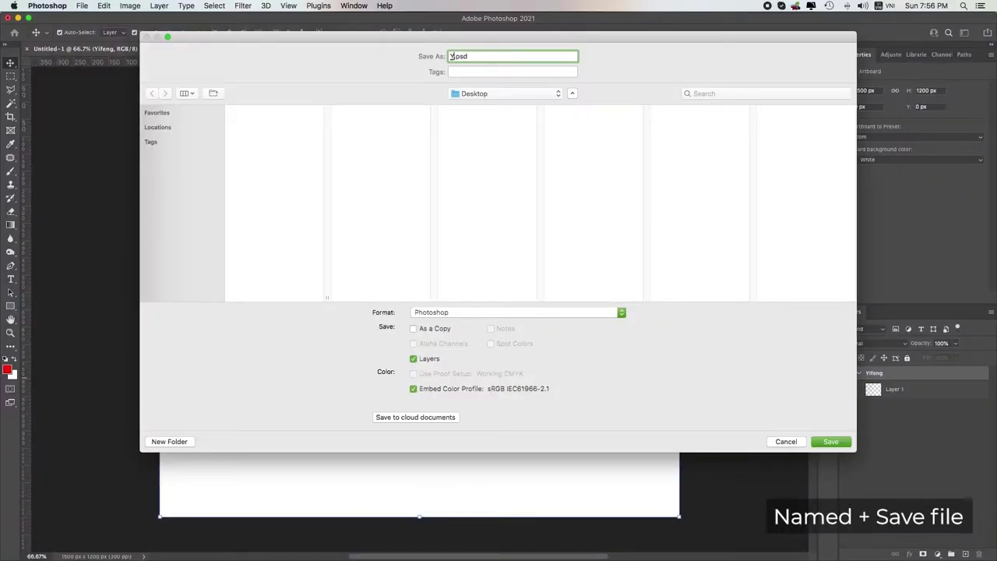
# Save the document as Yifeng.psd and place the black-and-white crowd portrait on the artboard
pyautogui.write('g')
pyautogui.press('Return')
pyautogui.moveTo(623, 288); pyautogui.dragTo(563, 310)
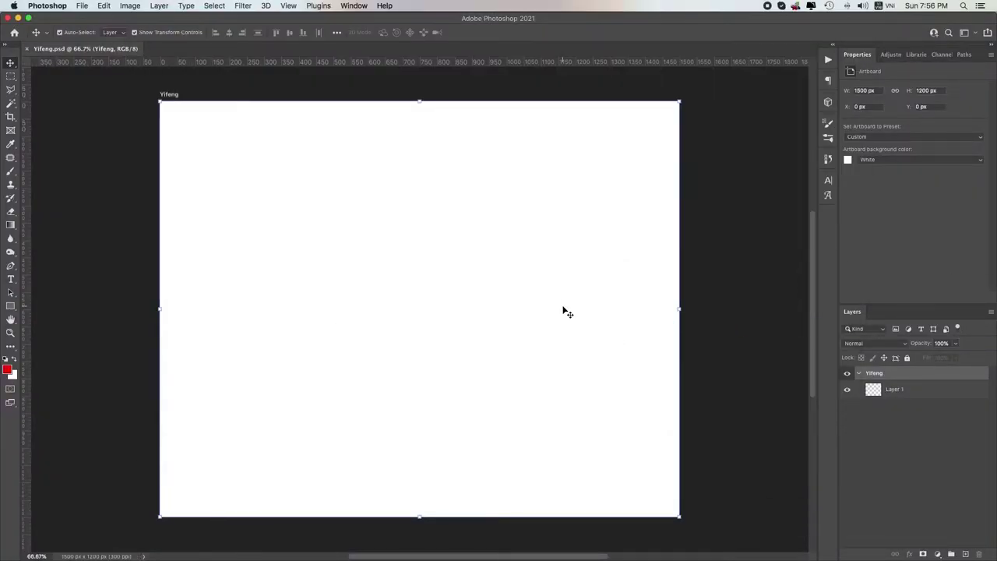
pyautogui.press('Return')
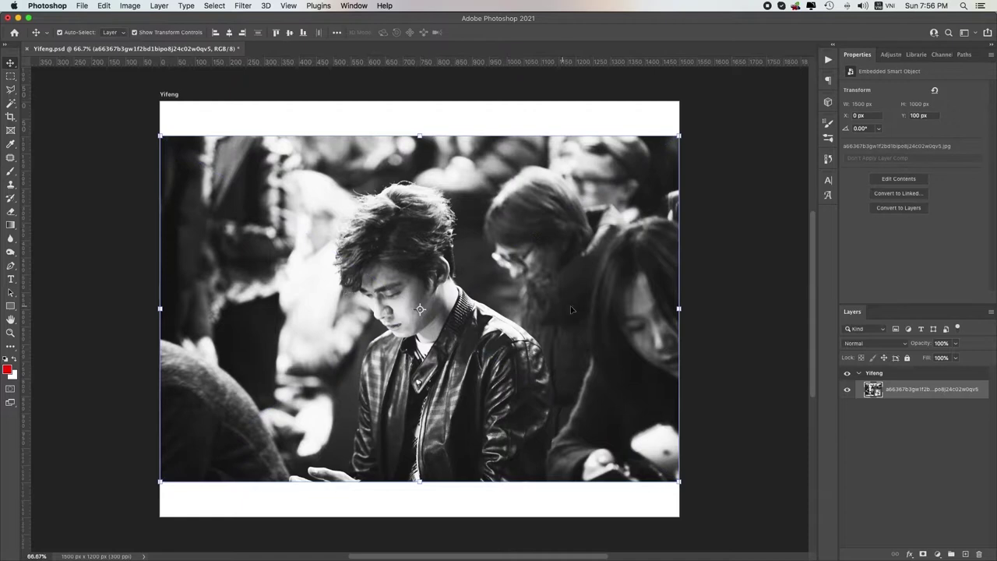
pyautogui.doubleClick(929, 389)
# Name the photo layer Yifeng 1 and set the artboard background to dark grey sampled from the photo
pyautogui.write('Yi')
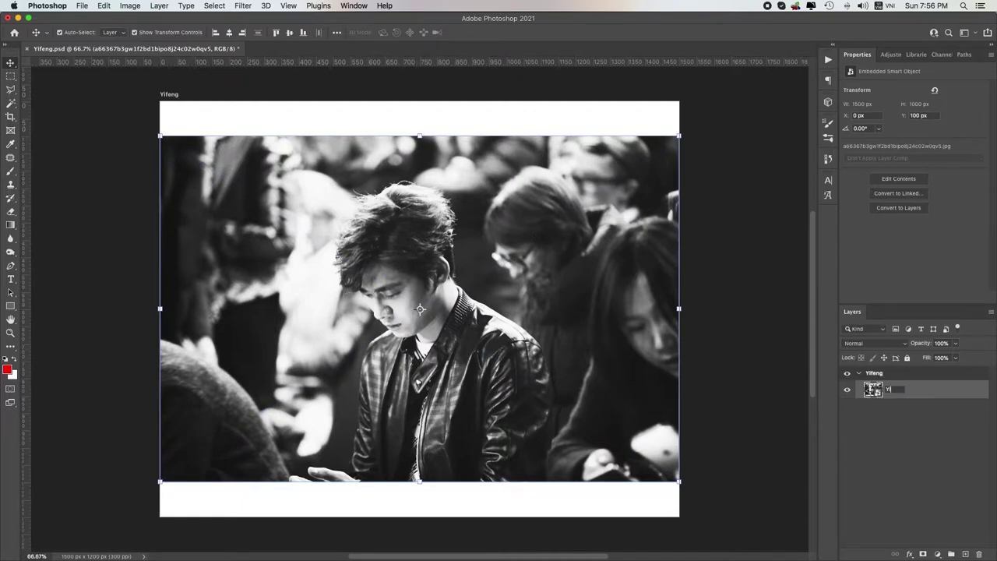
pyautogui.write('feng 1')
pyautogui.click(874, 372)
pyautogui.click(847, 159)
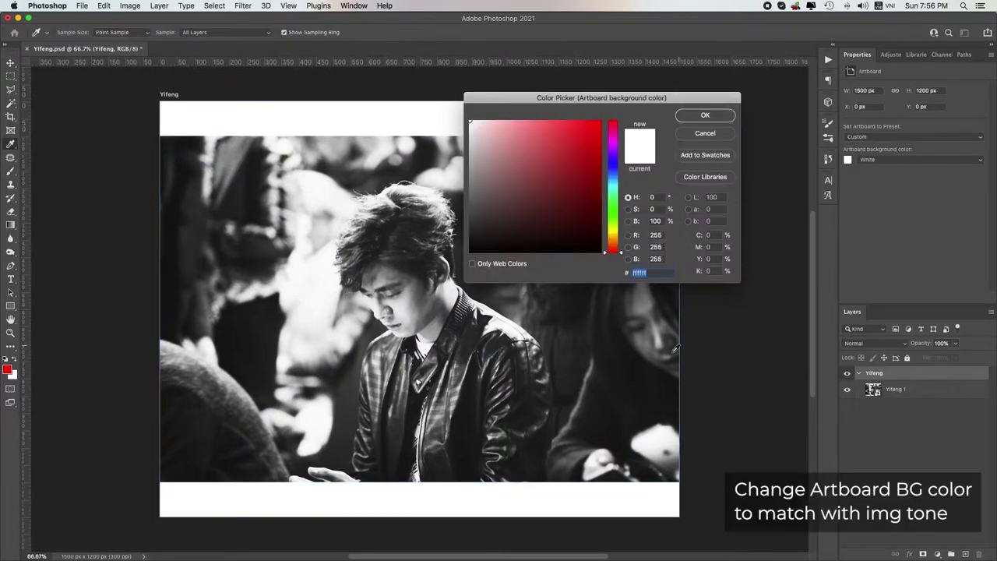
pyautogui.click(524, 480)
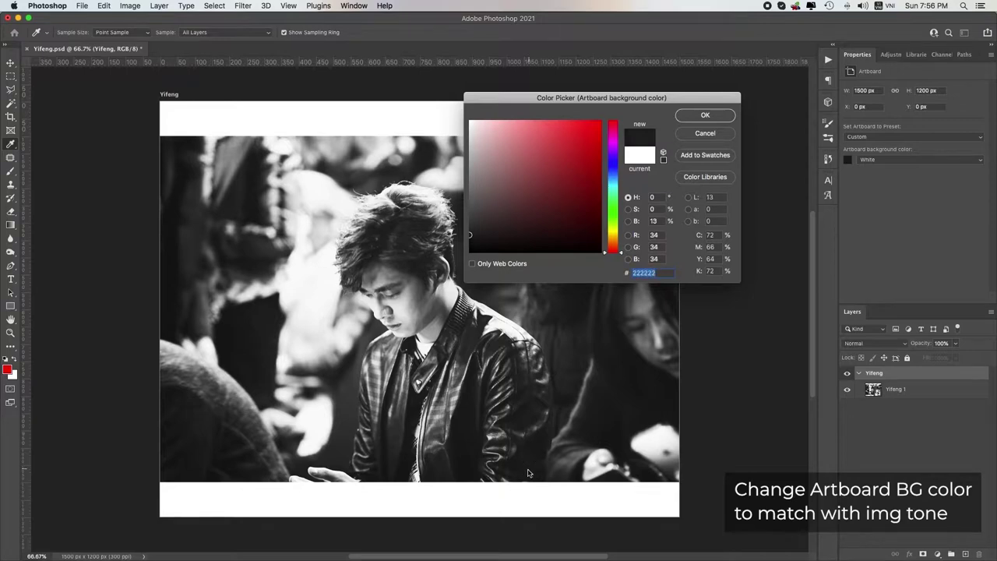
pyautogui.press('Return')
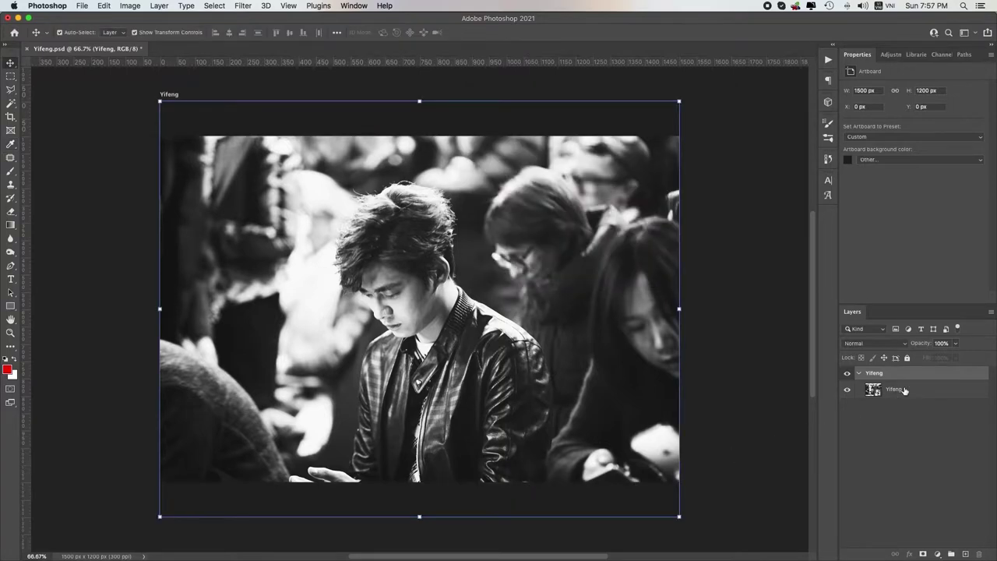
# Add a layer mask to Yifeng 1, fading its bottom with a gradient and its top with a brush
pyautogui.click(904, 390)
pyautogui.click(922, 554)
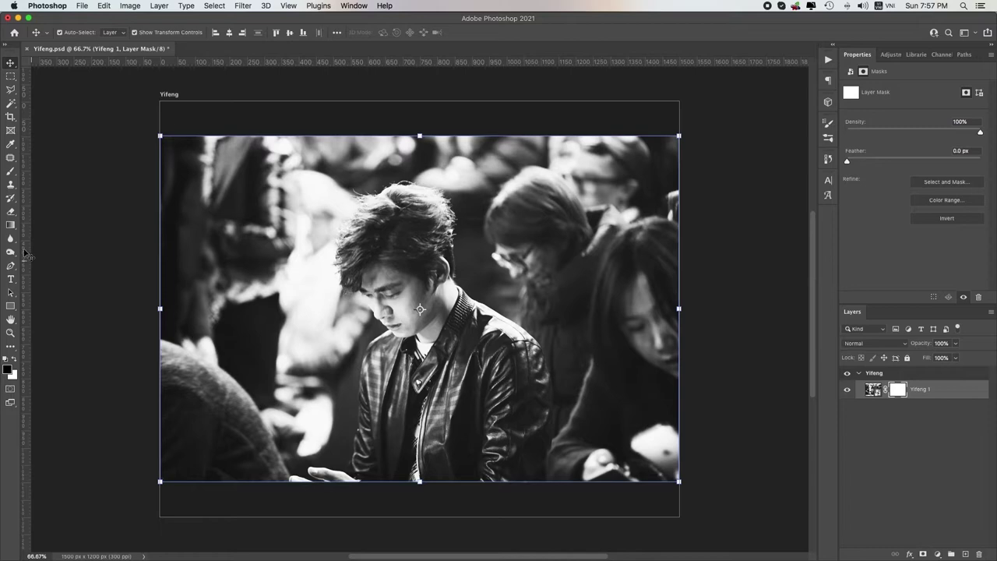
pyautogui.click(10, 224)
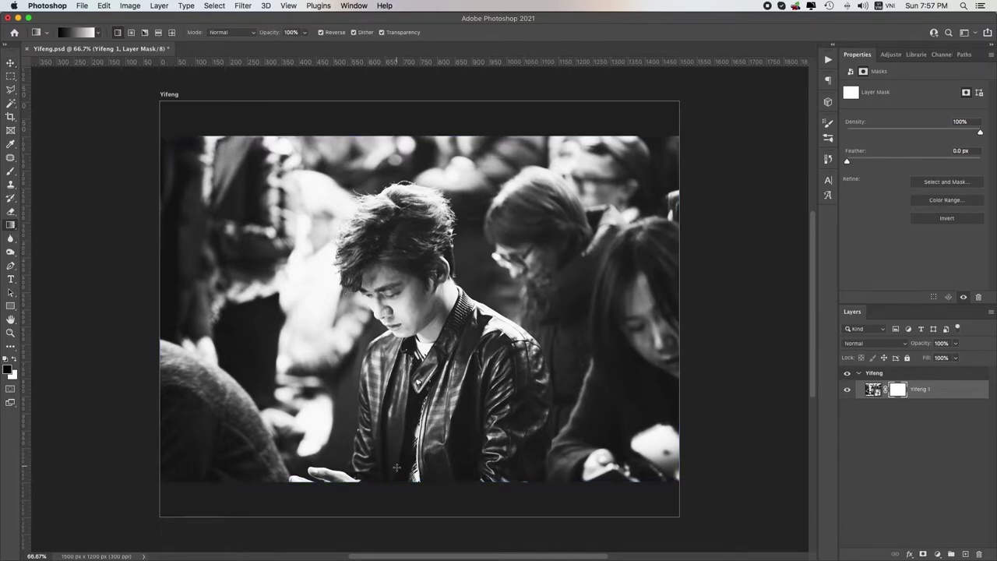
pyautogui.moveTo(396, 474); pyautogui.dragTo(396, 455)
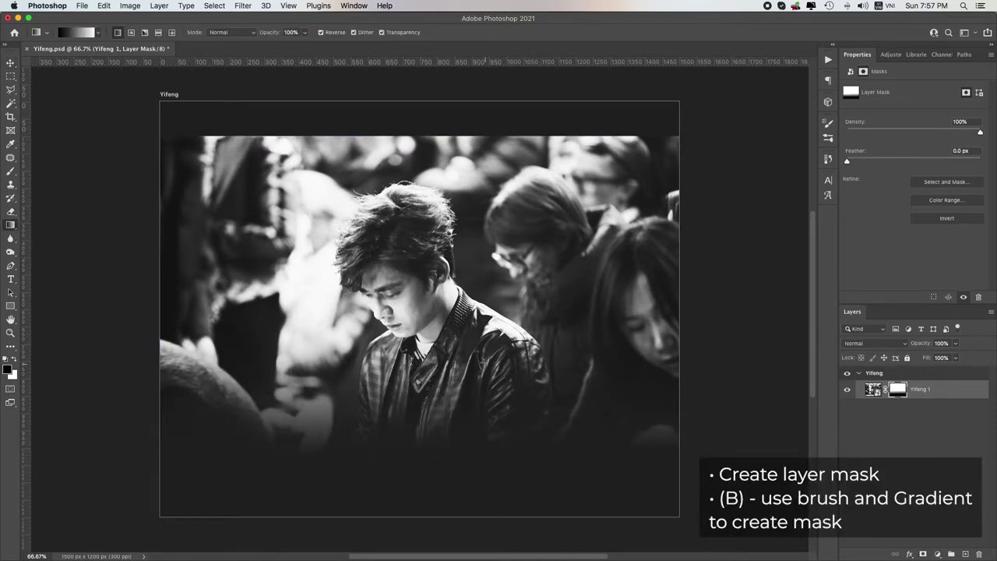
pyautogui.moveTo(486, 349); pyautogui.dragTo(475, 477)
pyautogui.press('v')
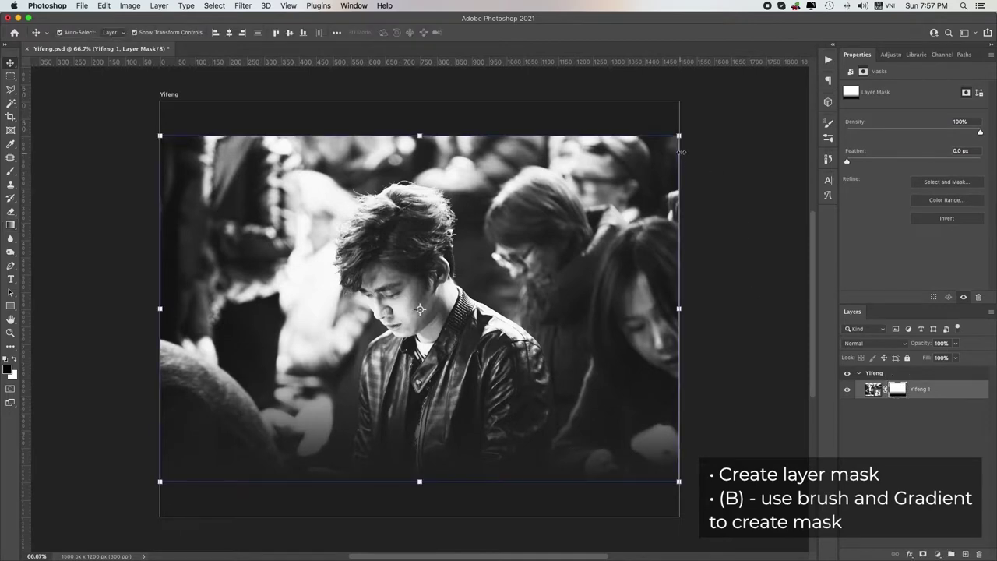
pyautogui.press('b')
pyautogui.moveTo(690, 101)
pyautogui.mouseDown()
pyautogui.moveTo(145, 112)
pyautogui.moveTo(797, 95)
pyautogui.moveTo(634, 77)
pyautogui.mouseUp()
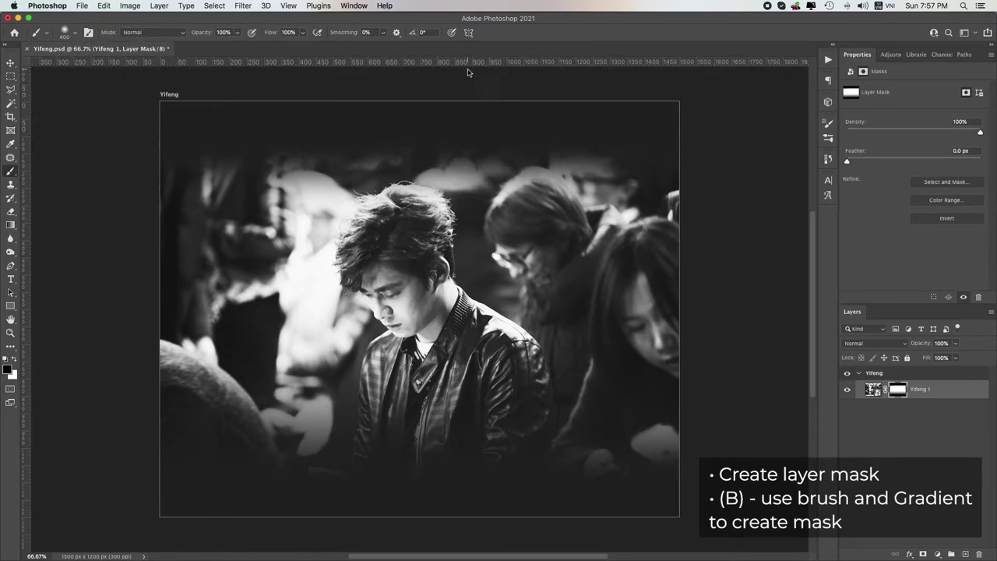
pyautogui.click(10, 63)
# Duplicate the portrait layer and name the copy Yifeng 2
pyautogui.press('super+2')
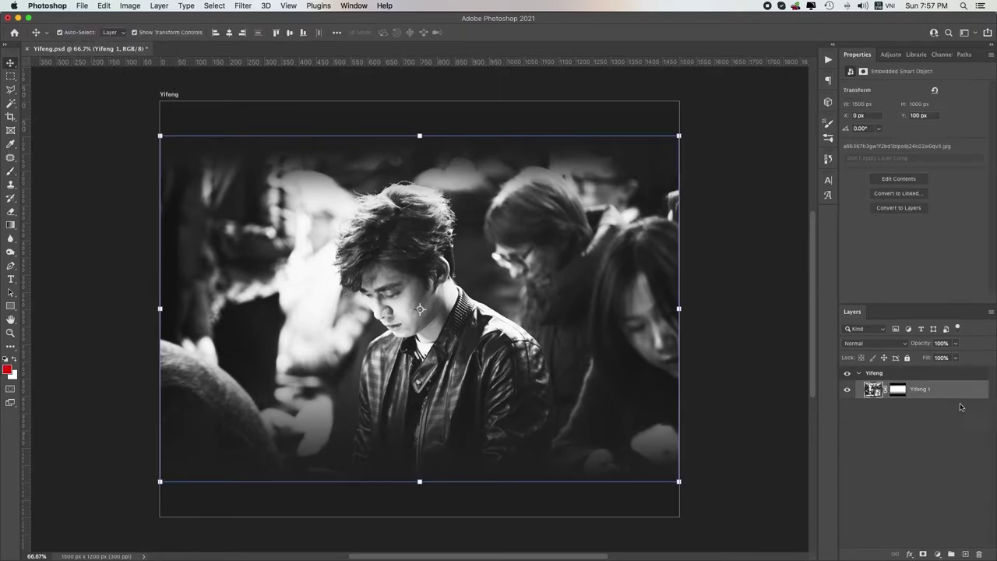
pyautogui.press('super+j')
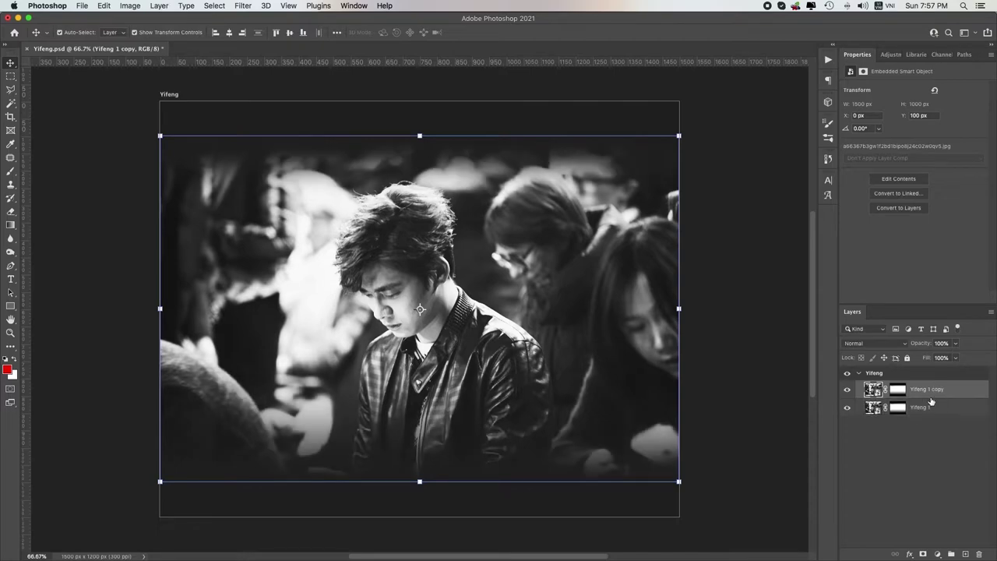
pyautogui.doubleClick(927, 389)
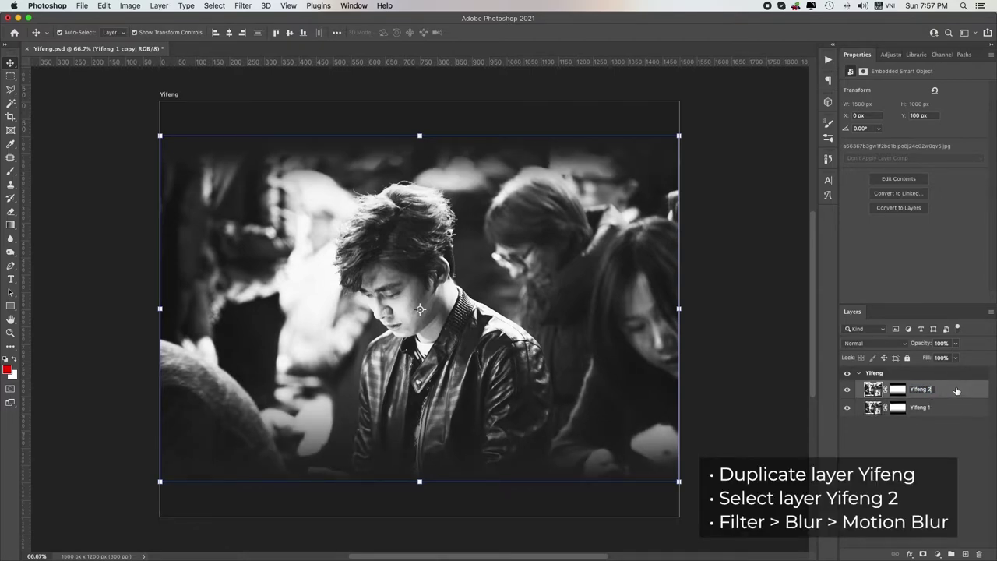
pyautogui.press('Return')
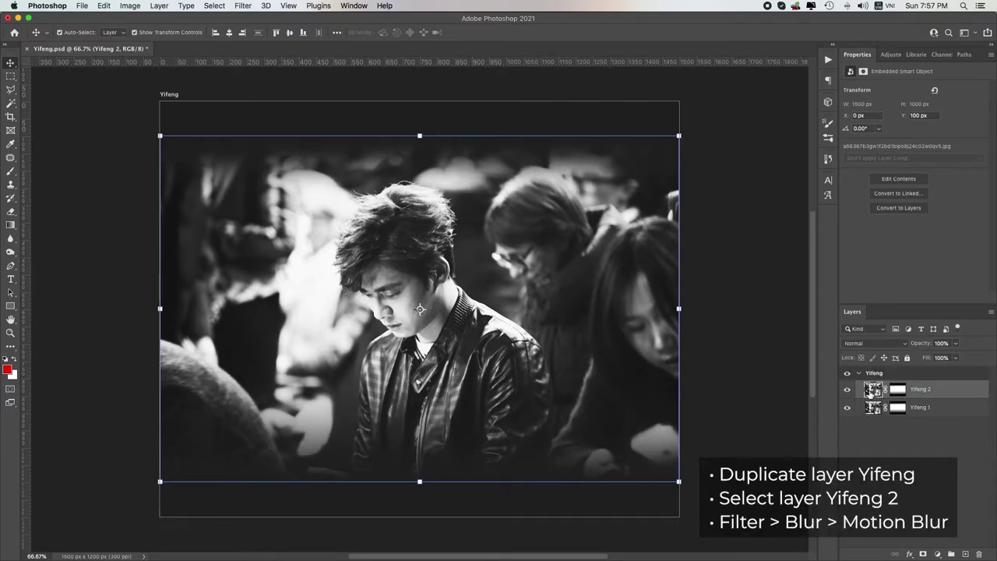
# Apply a Motion Blur at 7° angle and 215 pixels distance to Yifeng 2
pyautogui.click(244, 5)
pyautogui.moveTo(248, 145)
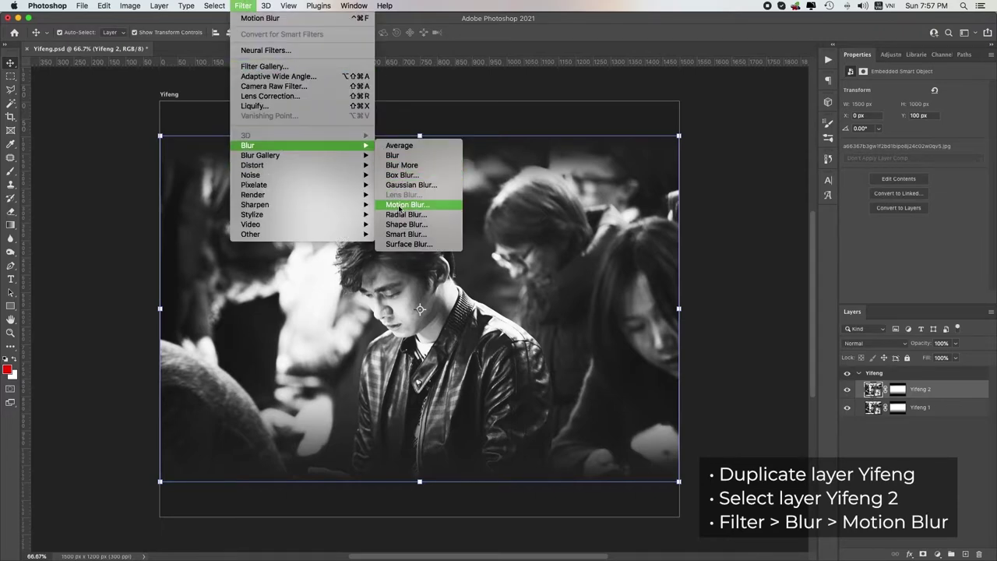
pyautogui.click(403, 204)
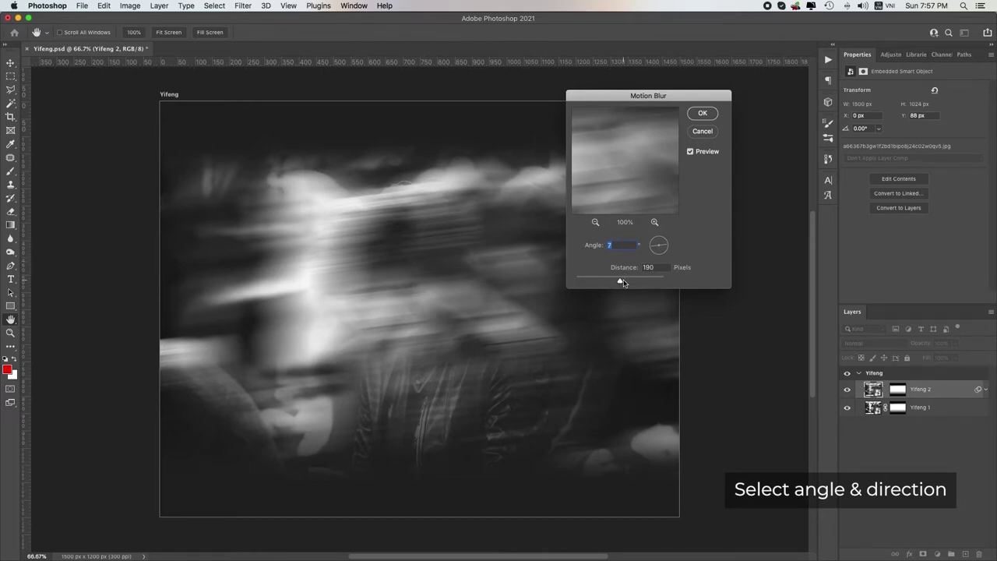
pyautogui.moveTo(622, 282); pyautogui.dragTo(624, 282)
pyautogui.click(701, 114)
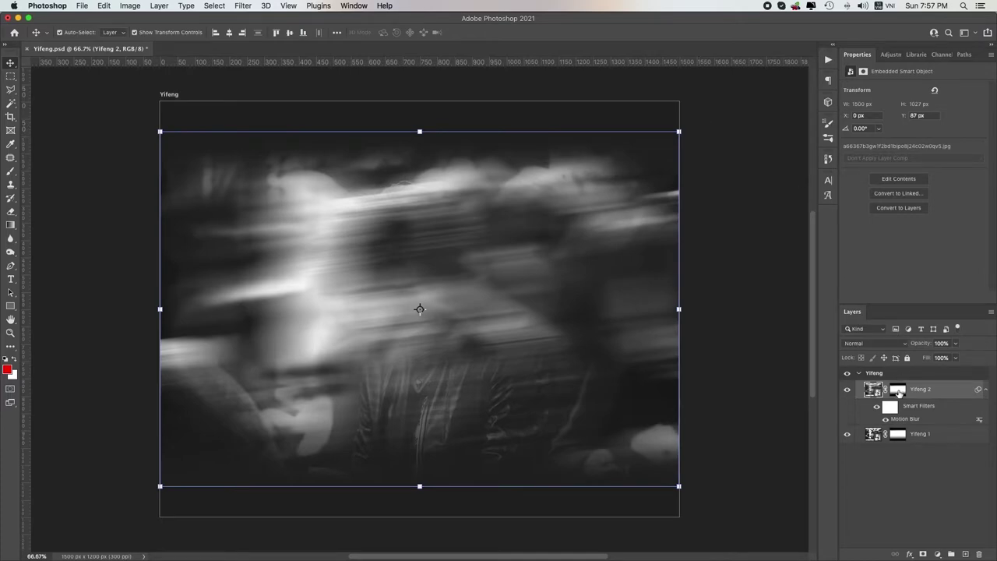
# Paint Yifeng 2's mask with a 50%-opacity brush to reveal the sharp face, hair and jacket
pyautogui.click(985, 391)
pyautogui.click(897, 389)
pyautogui.press('b')
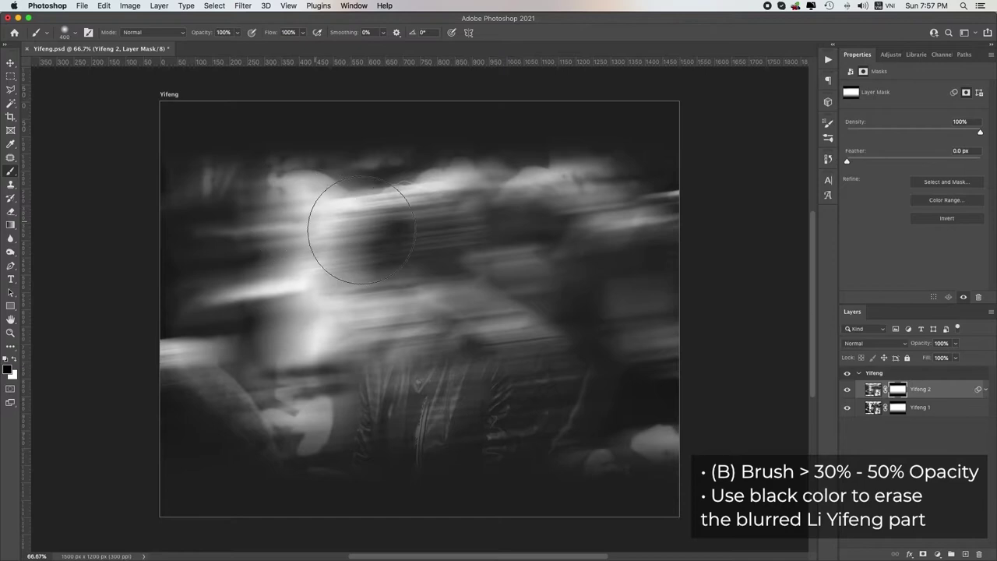
pyautogui.click(236, 33)
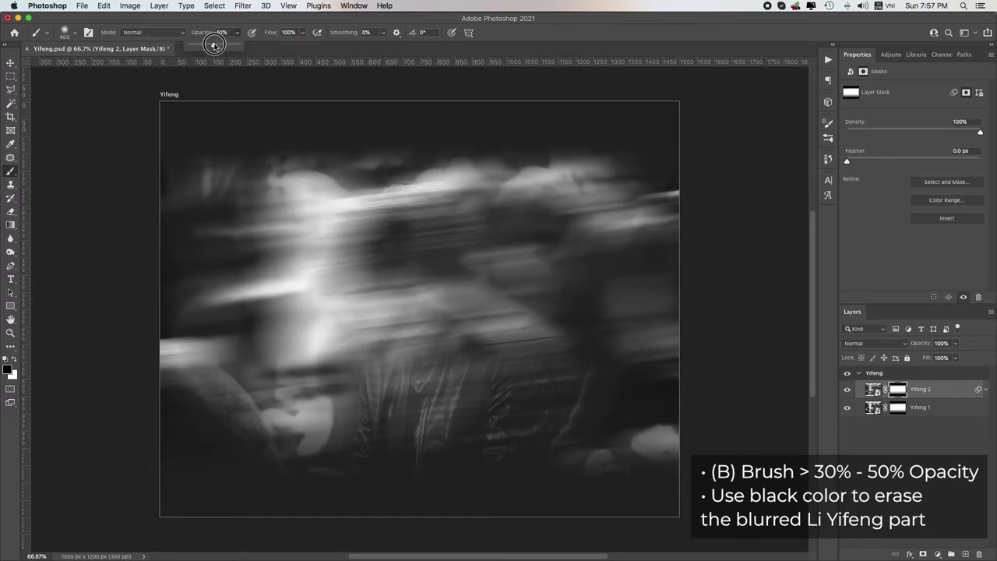
pyautogui.moveTo(214, 45); pyautogui.dragTo(218, 45)
pyautogui.moveTo(423, 262); pyautogui.dragTo(390, 312)
pyautogui.moveTo(373, 234); pyautogui.dragTo(405, 327)
pyautogui.moveTo(405, 280)
pyautogui.mouseDown()
pyautogui.moveTo(483, 343)
pyautogui.moveTo(468, 390)
pyautogui.mouseUp()
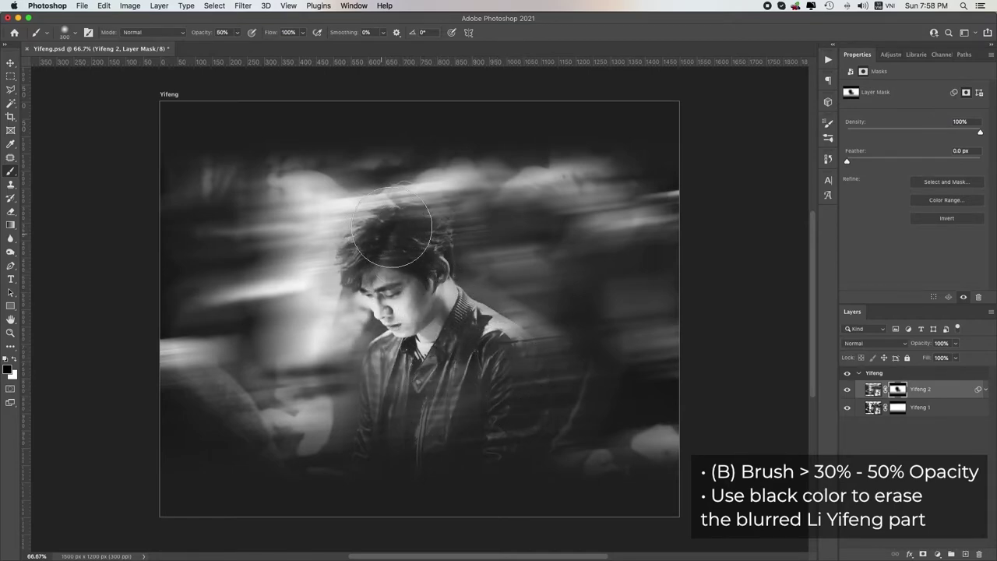
pyautogui.moveTo(392, 226)
pyautogui.mouseDown()
pyautogui.moveTo(356, 223)
pyautogui.moveTo(494, 379)
pyautogui.moveTo(460, 303)
pyautogui.moveTo(407, 293)
pyautogui.mouseUp()
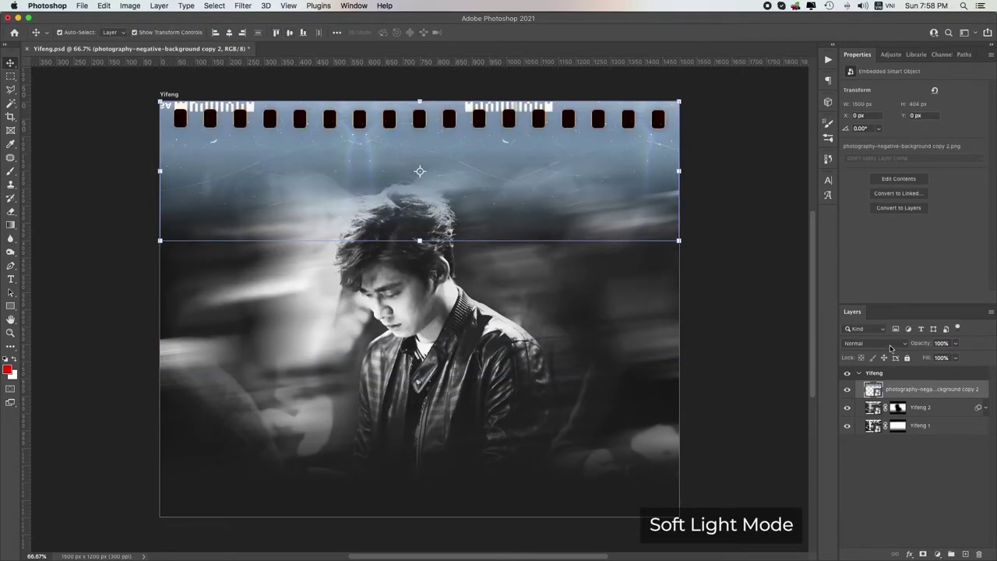
# Resize the film strip and align it to the canvas's bottom-left corner
pyautogui.click(891, 347)
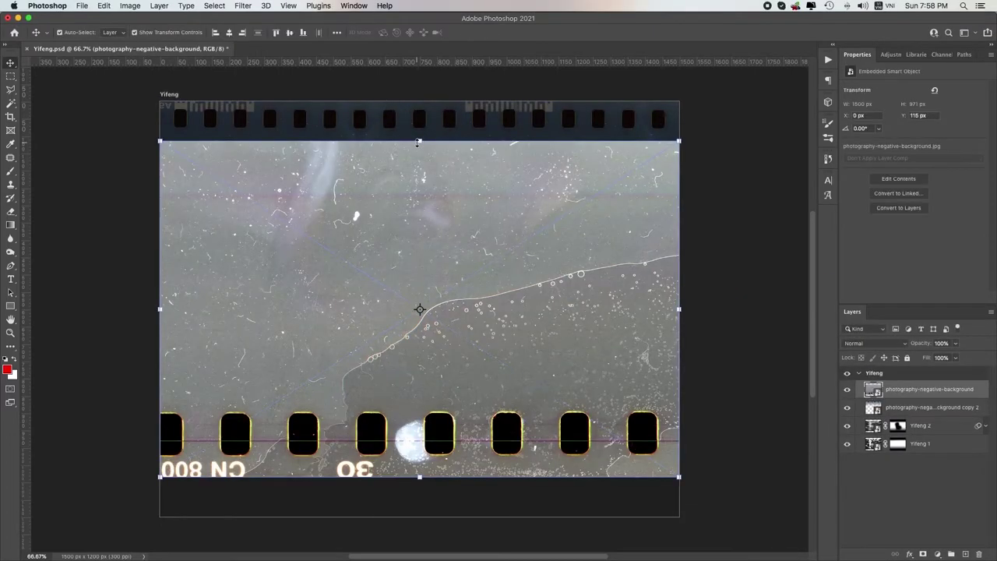
pyautogui.moveTo(419, 141); pyautogui.dragTo(395, 337)
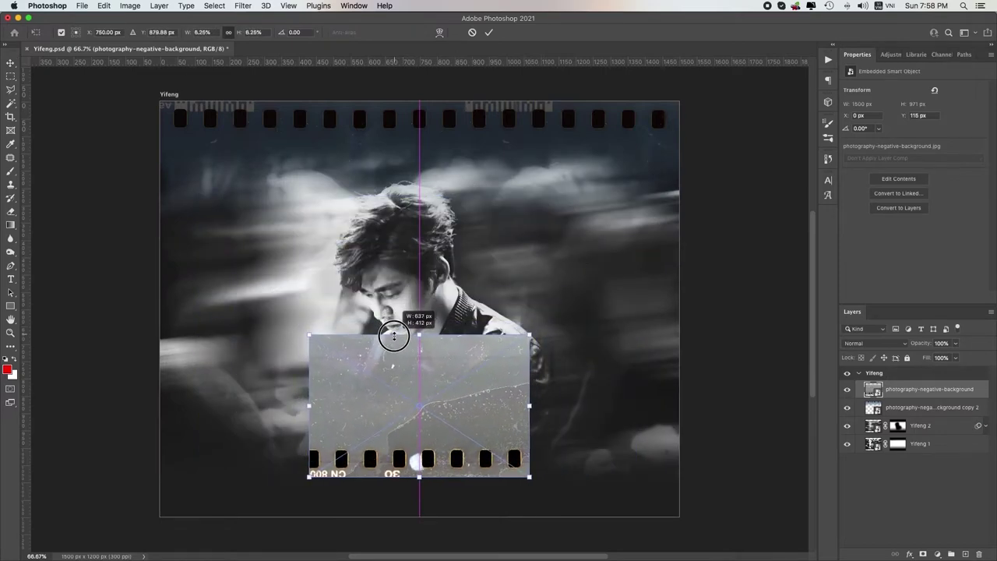
pyautogui.press('Return')
pyautogui.click(215, 32)
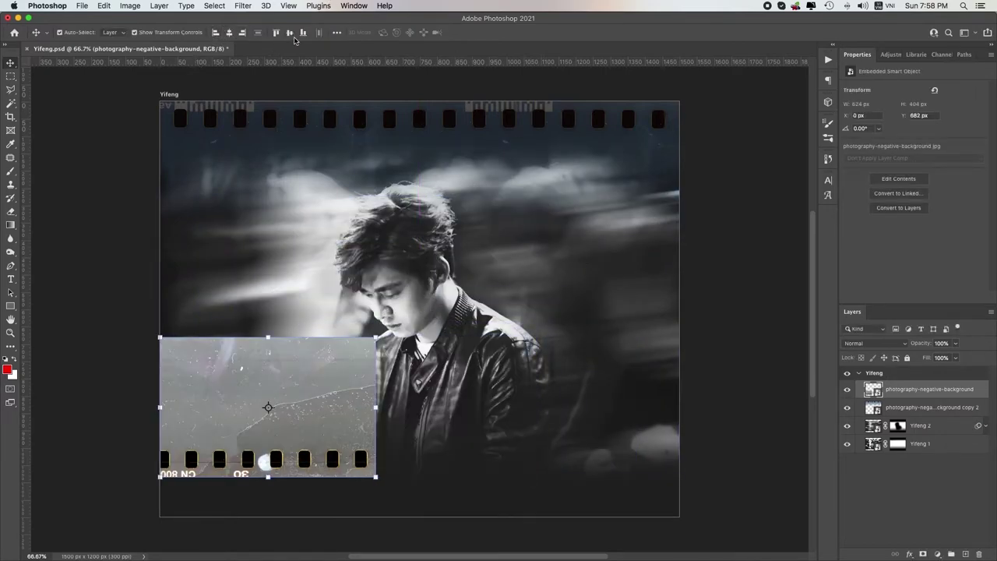
pyautogui.click(303, 33)
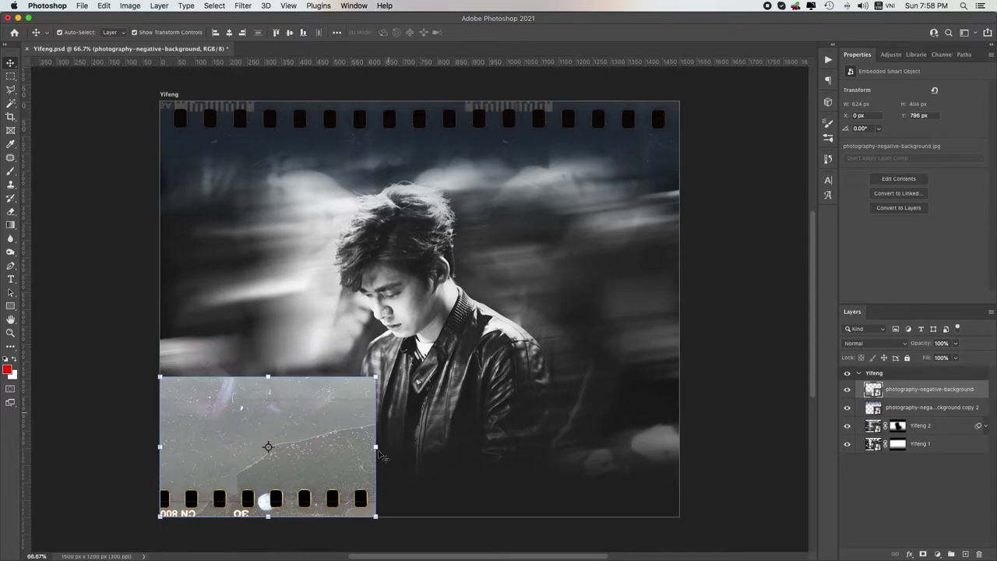
pyautogui.moveTo(376, 375); pyautogui.dragTo(423, 347)
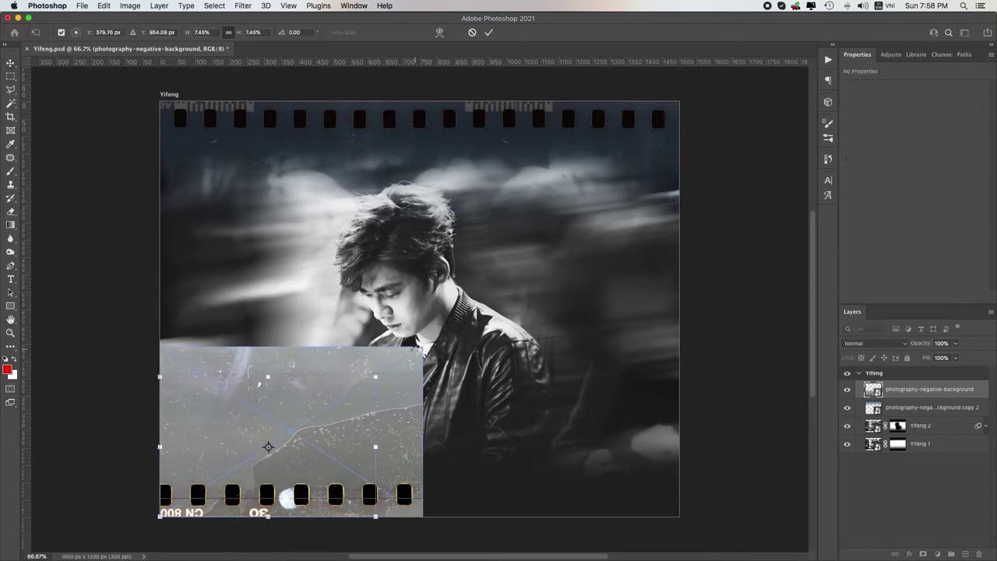
# Duplicate the film strip, flip the copy horizontally, and butt it against the original
pyautogui.moveTo(212, 431); pyautogui.dragTo(477, 431)
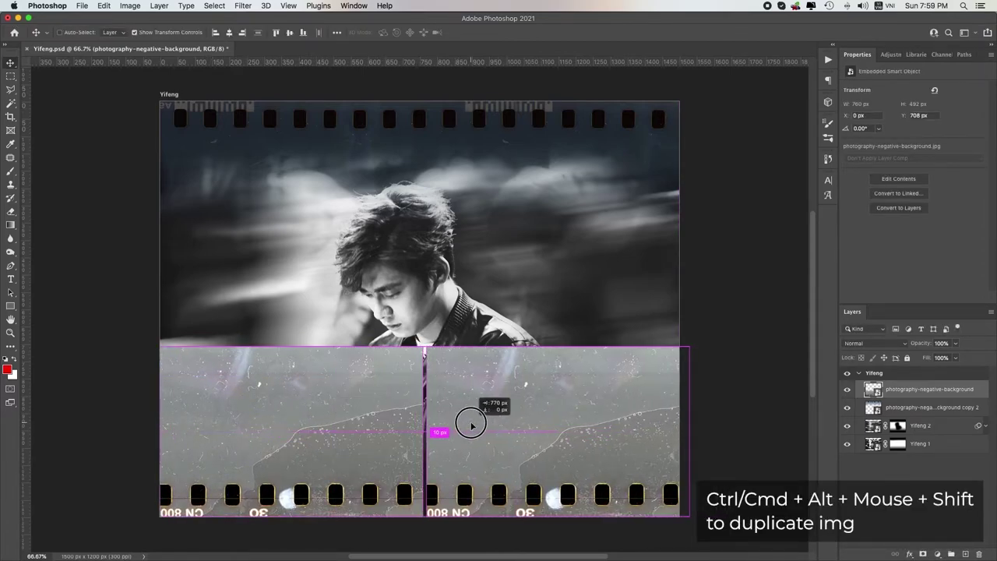
pyautogui.hotkey('ctrl', 't')
pyautogui.rightClick(468, 421)
pyautogui.click(489, 541)
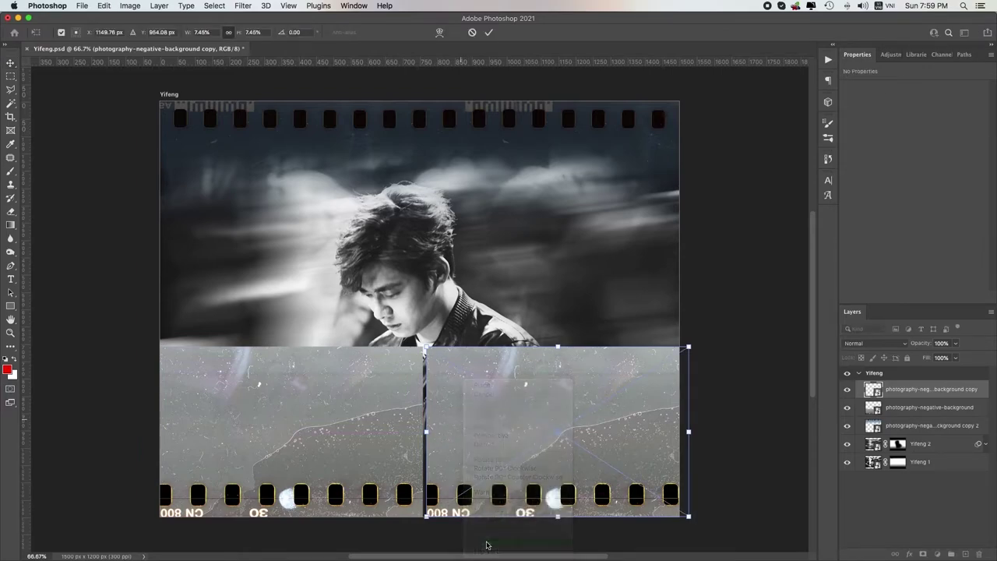
pyautogui.moveTo(502, 431); pyautogui.dragTo(493, 431)
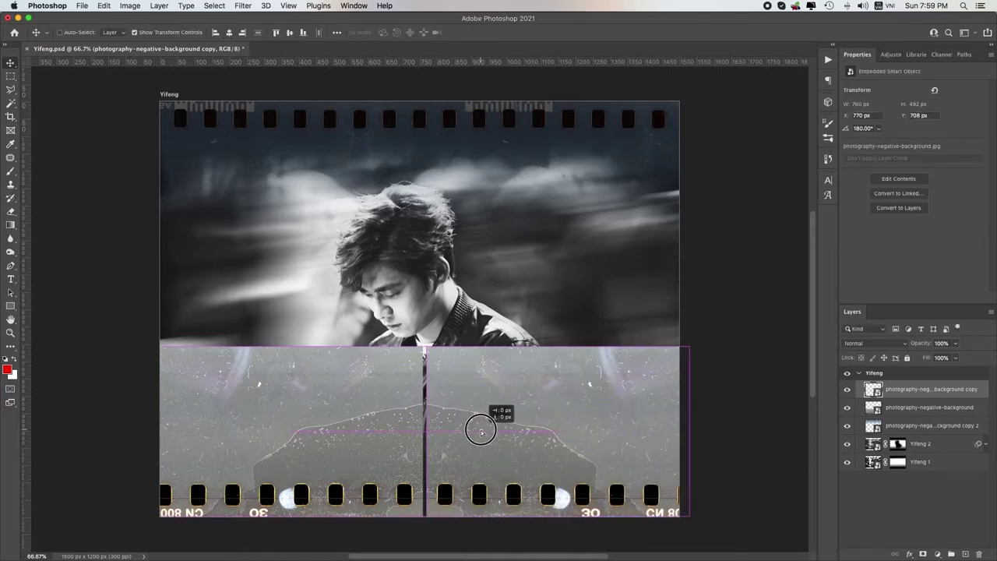
pyautogui.press('Return')
# Scale both film strips to the canvas width and move them down about 4 px
pyautogui.keyDown('shift'); pyautogui.click(330, 418); pyautogui.keyUp('shift')
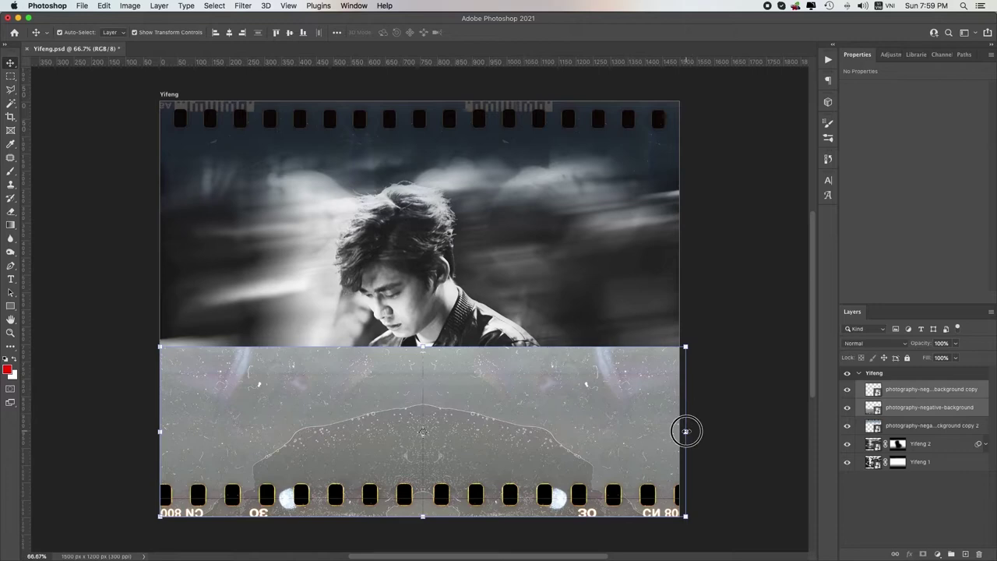
pyautogui.moveTo(686, 431); pyautogui.dragTo(680, 431)
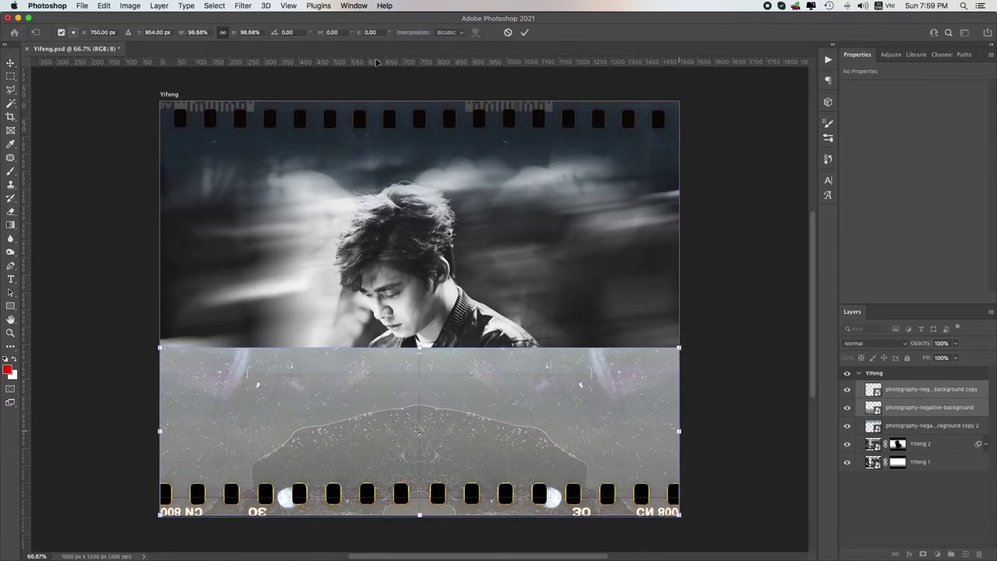
pyautogui.press('Return')
pyautogui.moveTo(464, 460); pyautogui.dragTo(461, 460)
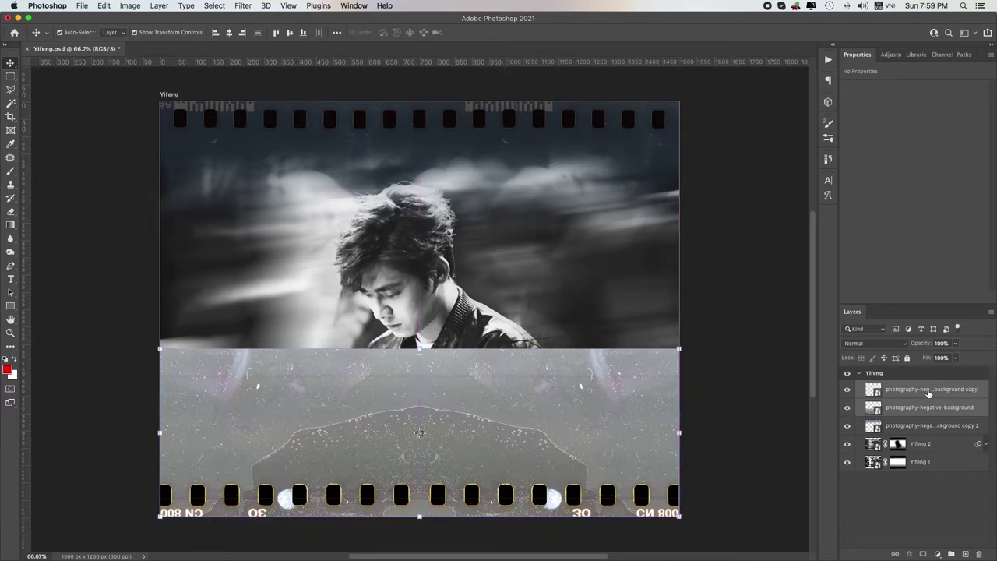
# Combine the two film layers into one smart object and rename the layers 1 and 2
pyautogui.rightClick(926, 391)
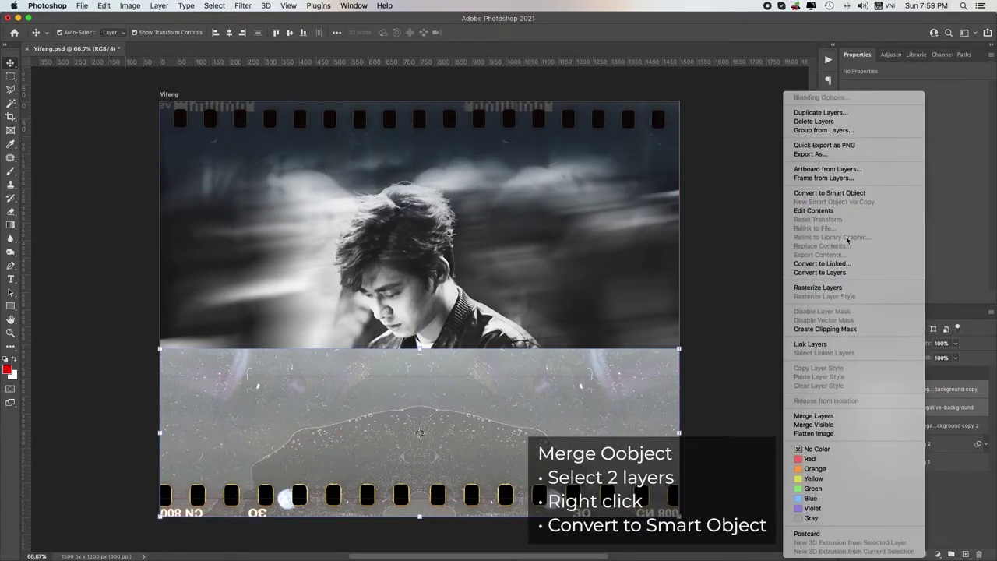
pyautogui.click(823, 193)
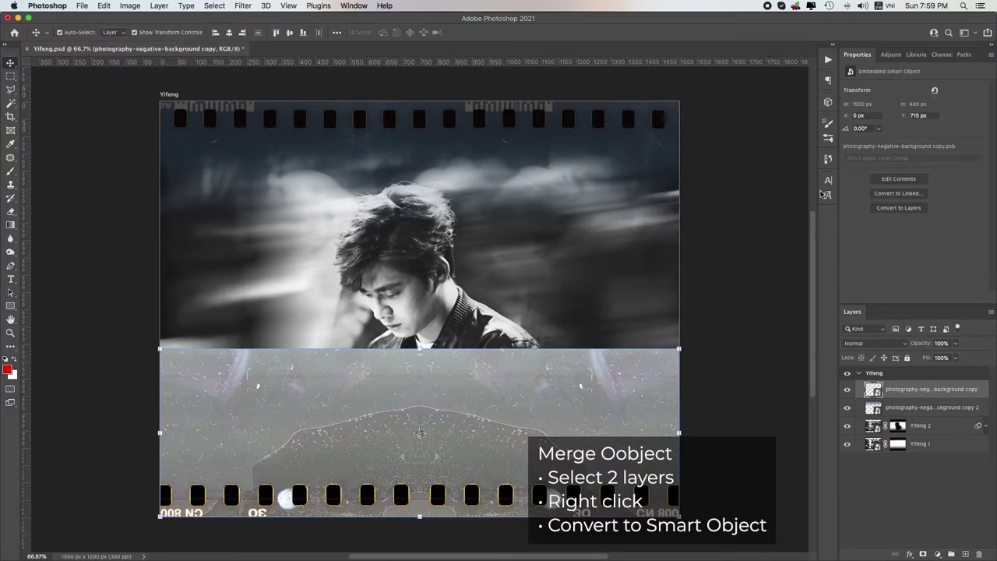
pyautogui.doubleClick(926, 390)
pyautogui.write('1')
pyautogui.press('Tab')
pyautogui.write('2')
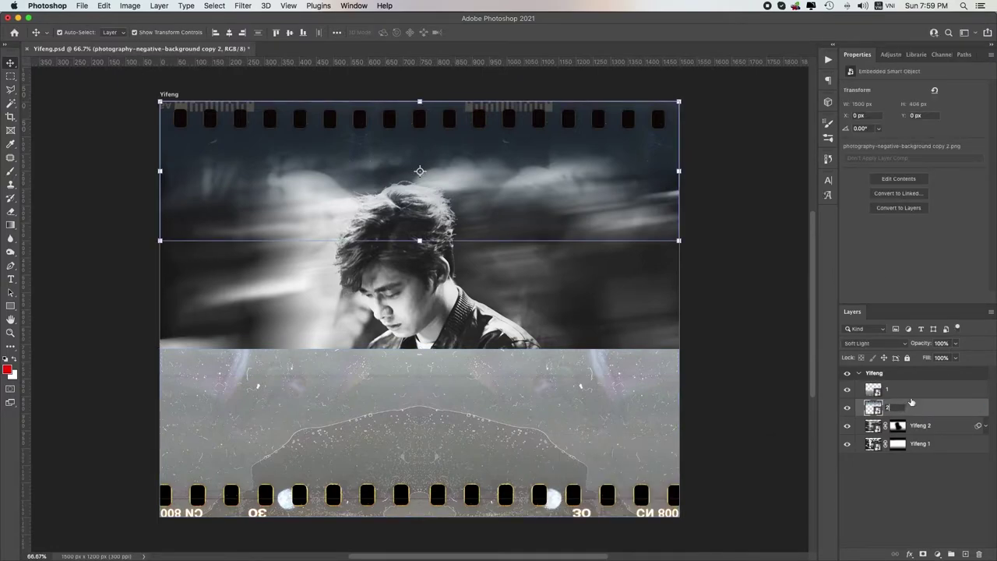
pyautogui.click(912, 396)
# Mask layer 1 with an upward gradient fade and set it to Overlay mode
pyautogui.click(923, 554)
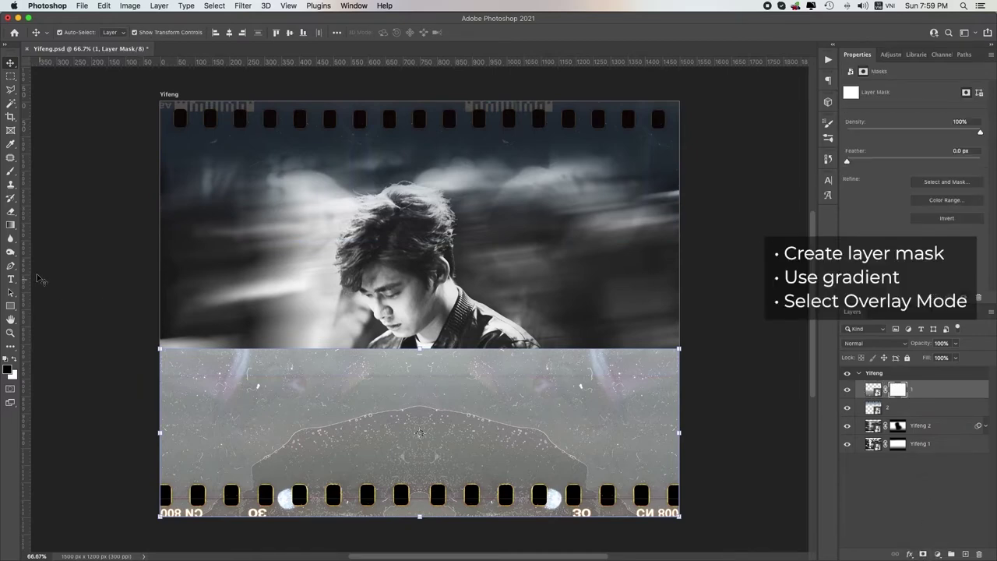
pyautogui.click(10, 225)
pyautogui.moveTo(447, 474); pyautogui.dragTo(444, 393)
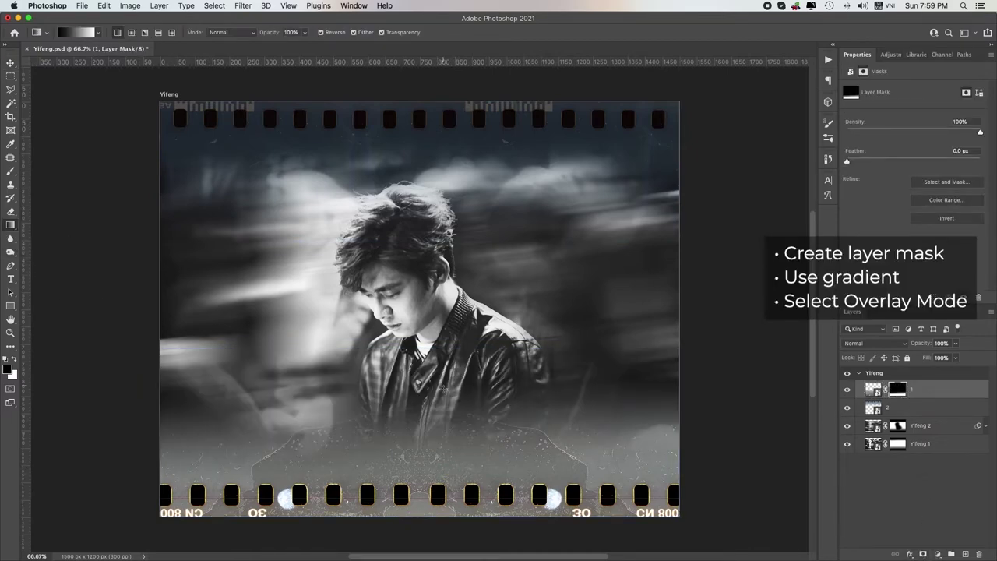
pyautogui.moveTo(437, 489); pyautogui.dragTo(432, 426)
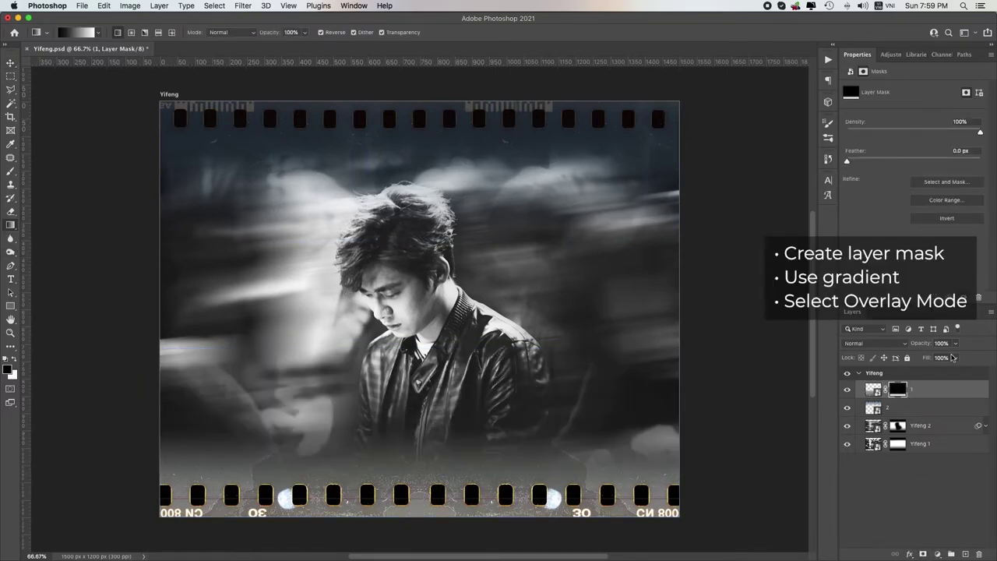
pyautogui.click(877, 343)
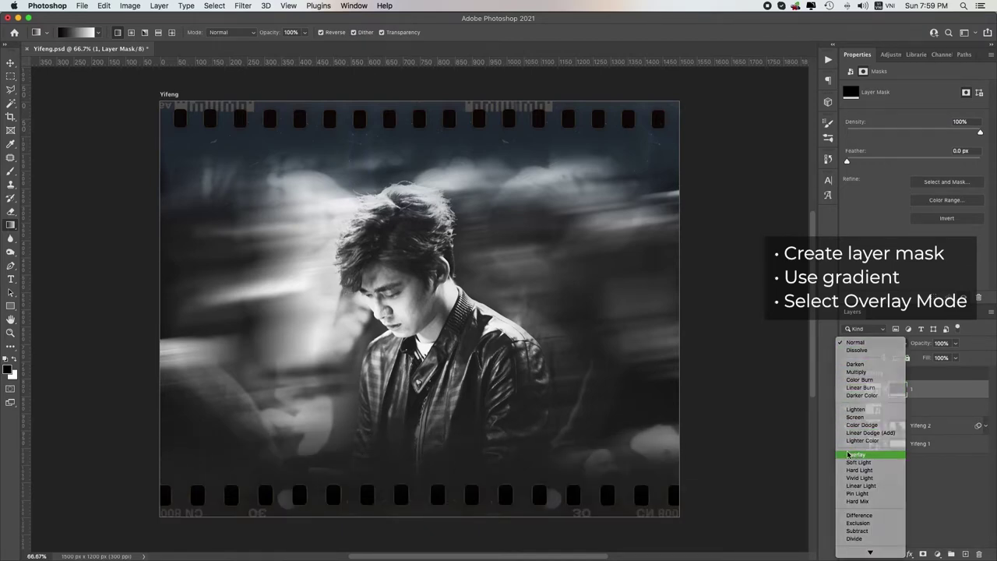
pyautogui.click(855, 454)
# Add a Hue/Saturation adjustment layer with saturation at -100
pyautogui.press('v')
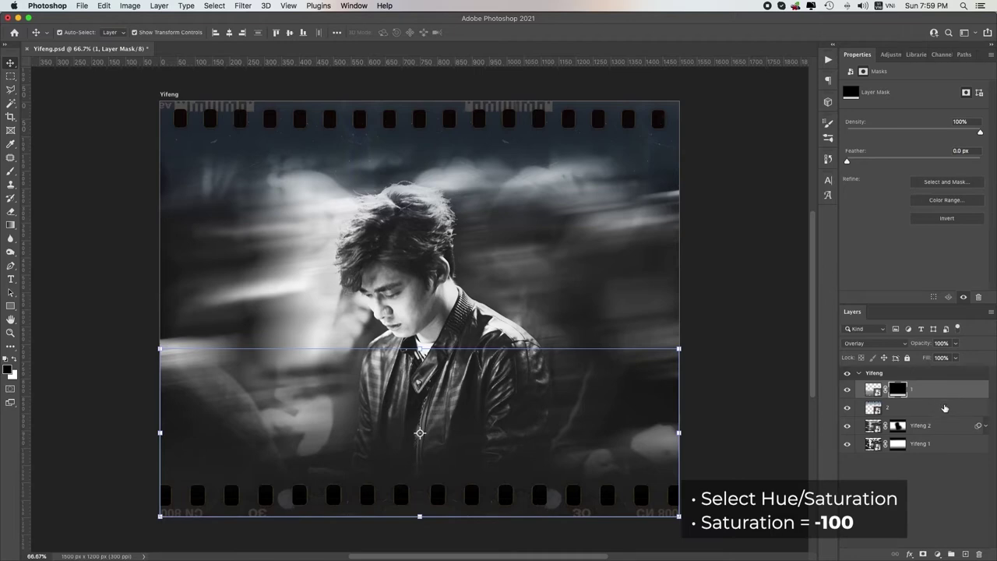
pyautogui.click(937, 554)
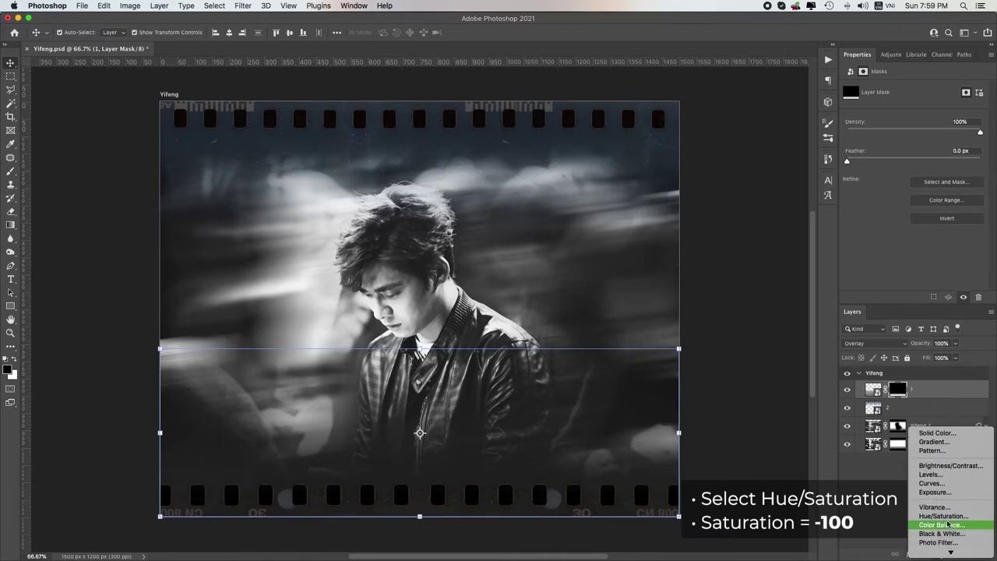
pyautogui.click(930, 511)
pyautogui.moveTo(888, 147); pyautogui.dragTo(810, 148)
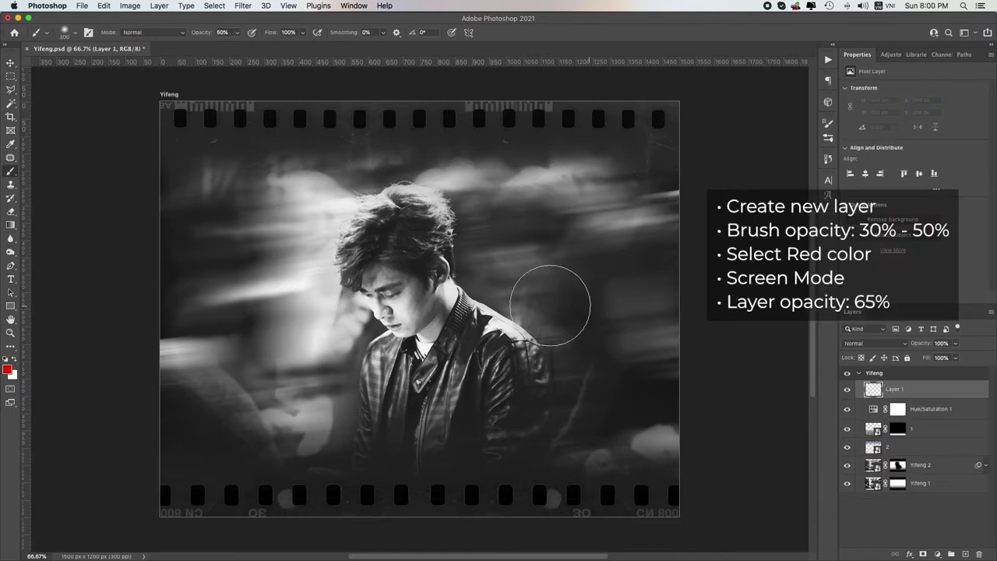
# Paint a soft red (ff0000) glow over the neck and shoulder with a size-400 brush
pyautogui.click(7, 369)
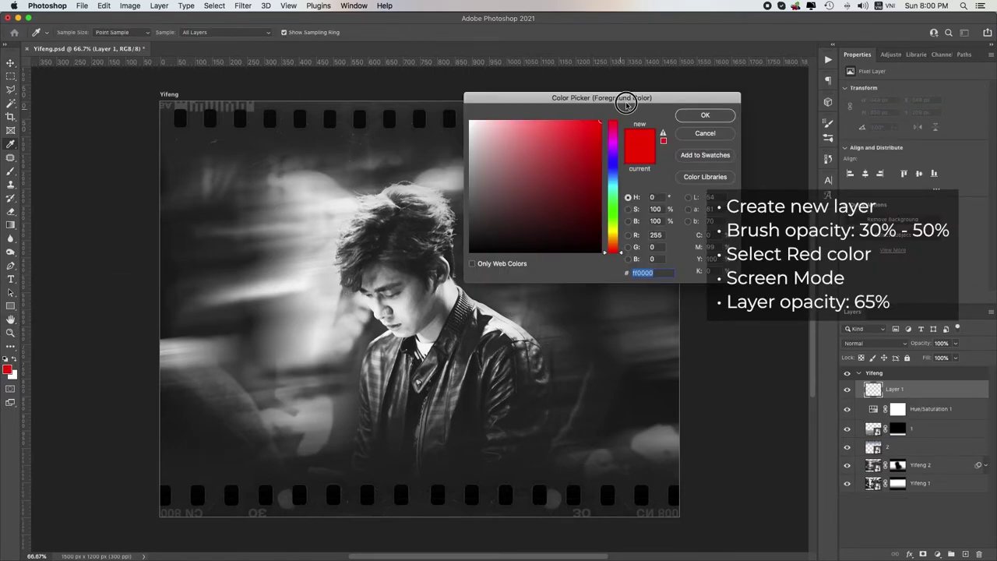
pyautogui.click(705, 116)
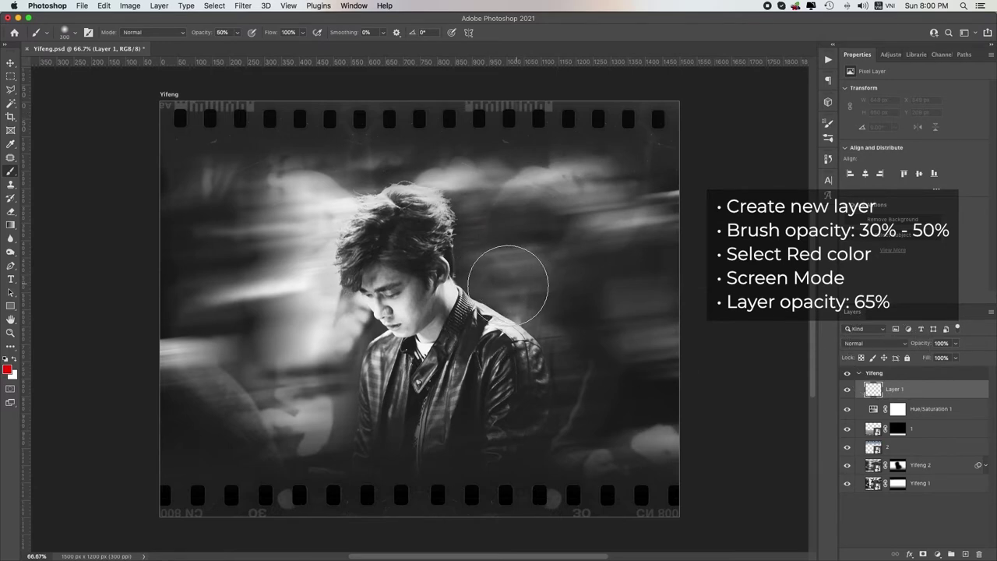
pyautogui.press(']')
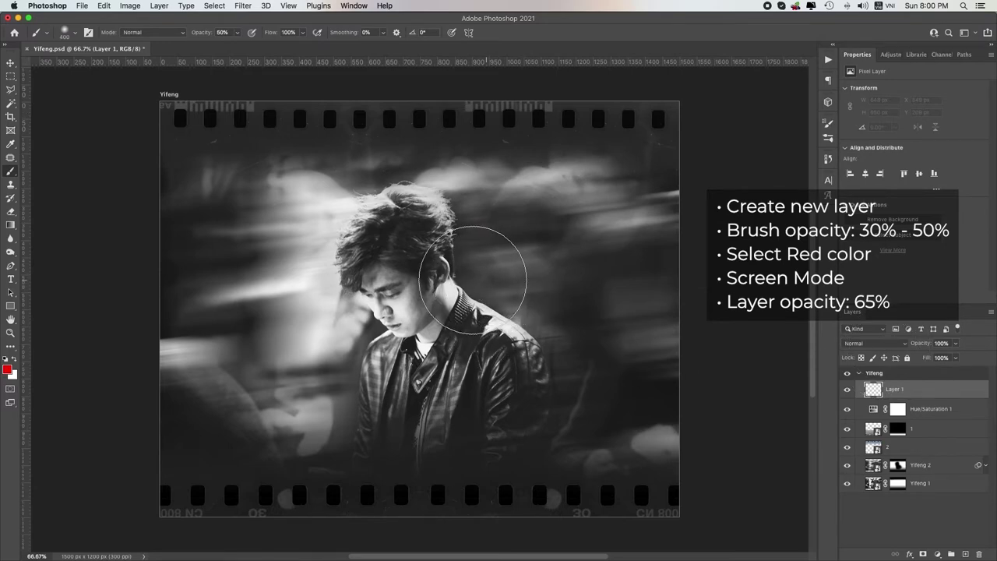
pyautogui.moveTo(491, 276)
pyautogui.mouseDown()
pyautogui.moveTo(475, 265)
pyautogui.moveTo(483, 281)
pyautogui.mouseUp()
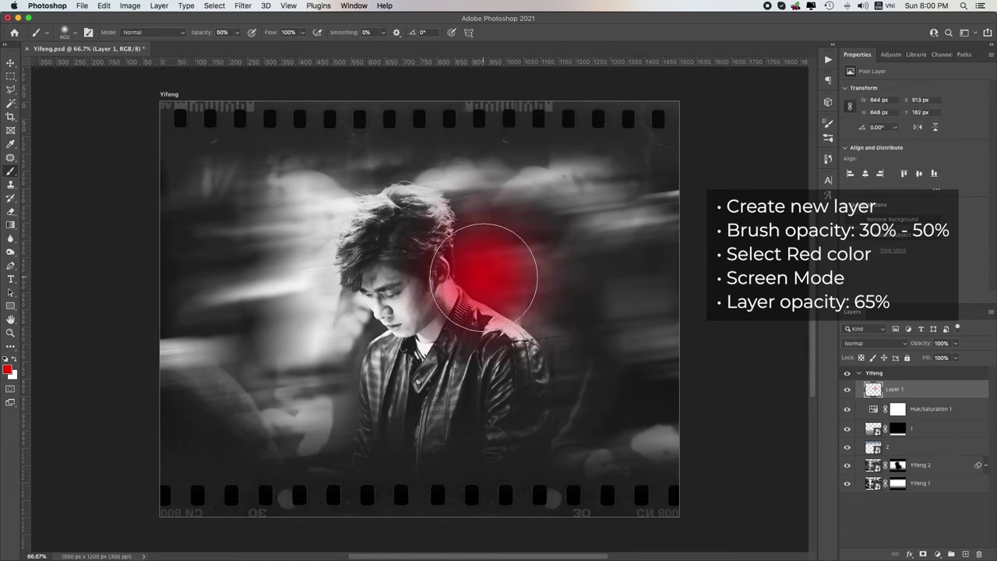
# Set the glow layer to Screen at 65% opacity and rename it Dot
pyautogui.click(859, 343)
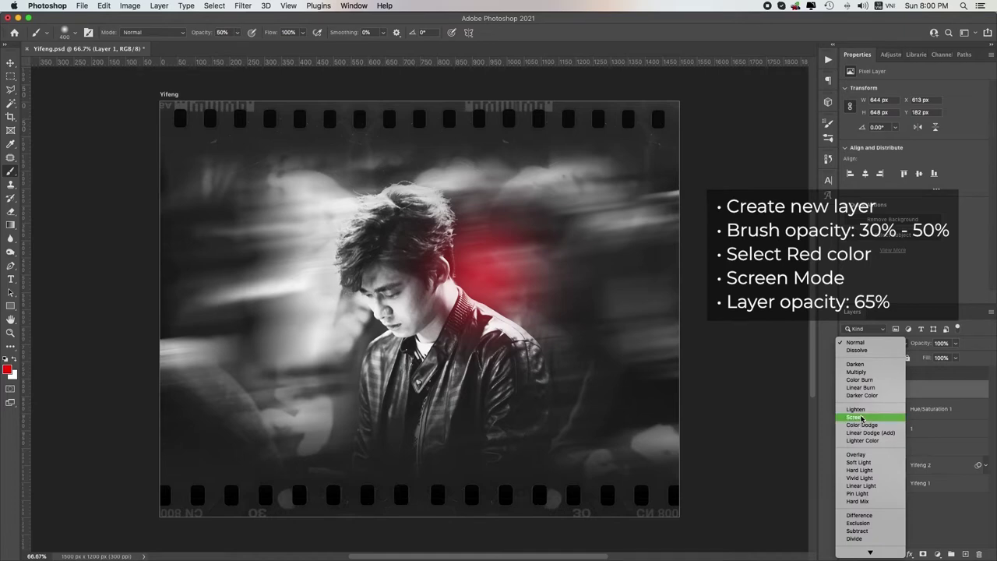
pyautogui.click(861, 418)
pyautogui.click(955, 343)
pyautogui.moveTo(938, 356); pyautogui.dragTo(939, 358)
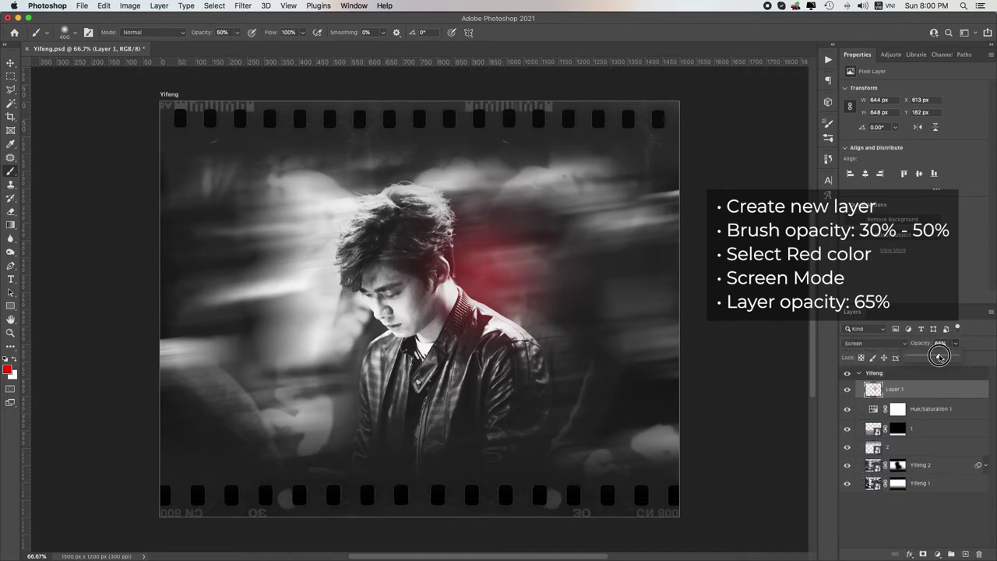
pyautogui.click(11, 65)
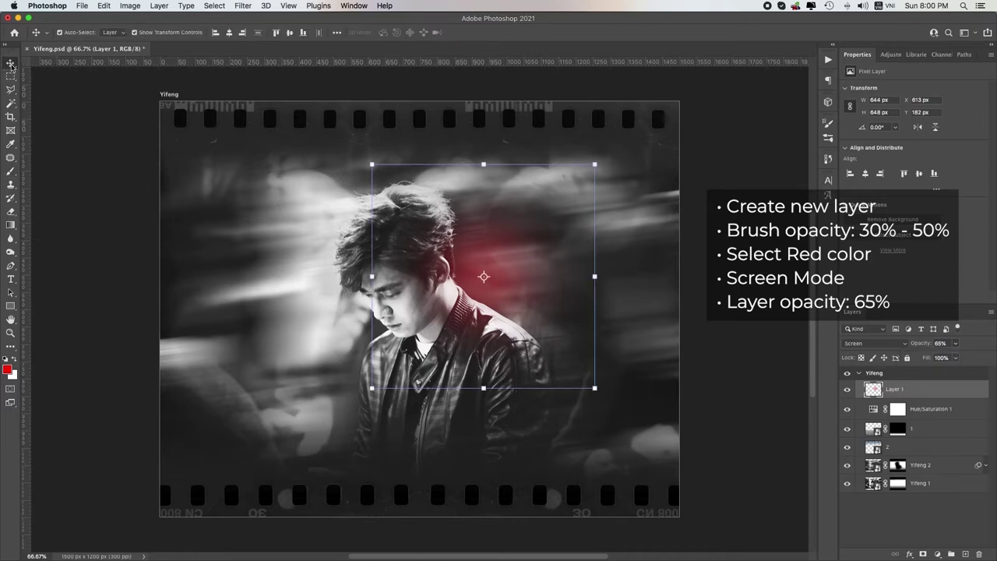
pyautogui.click(779, 318)
pyautogui.click(948, 397)
pyautogui.doubleClick(892, 391)
pyautogui.write('Đo')
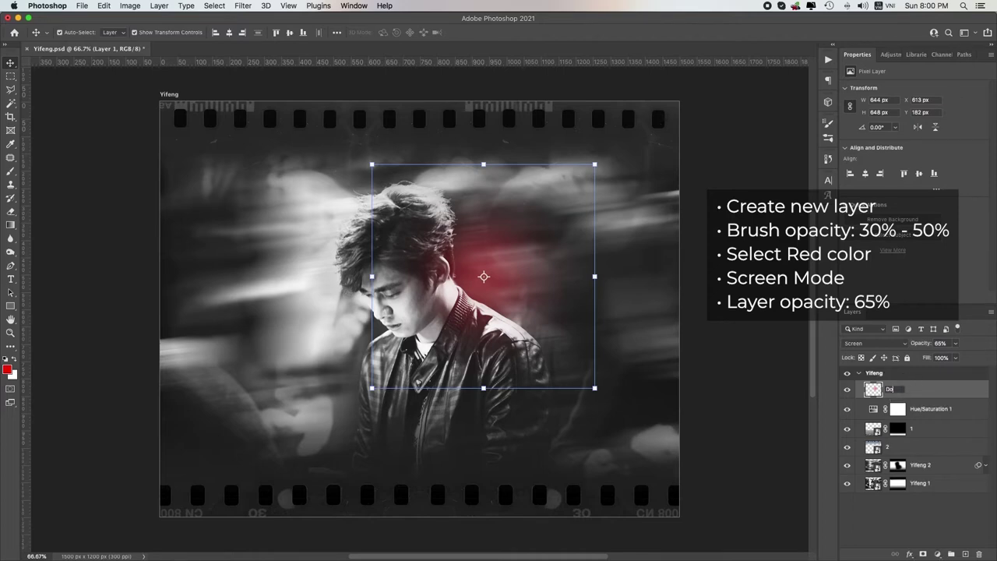
pyautogui.write('t')
pyautogui.press('Return')
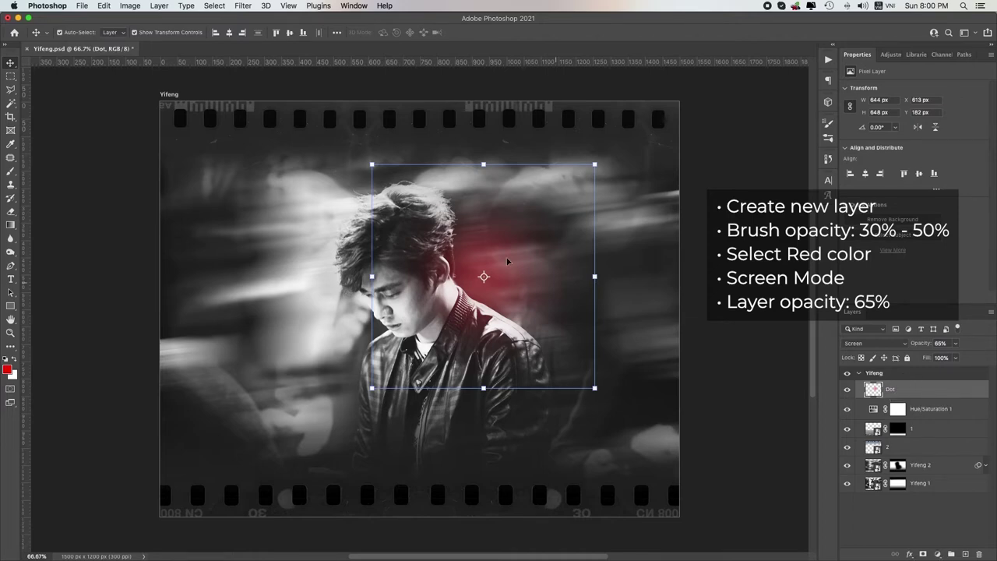
# Add the text 'only you' over the portrait in the Norwester font
pyautogui.press('t')
pyautogui.click(511, 263)
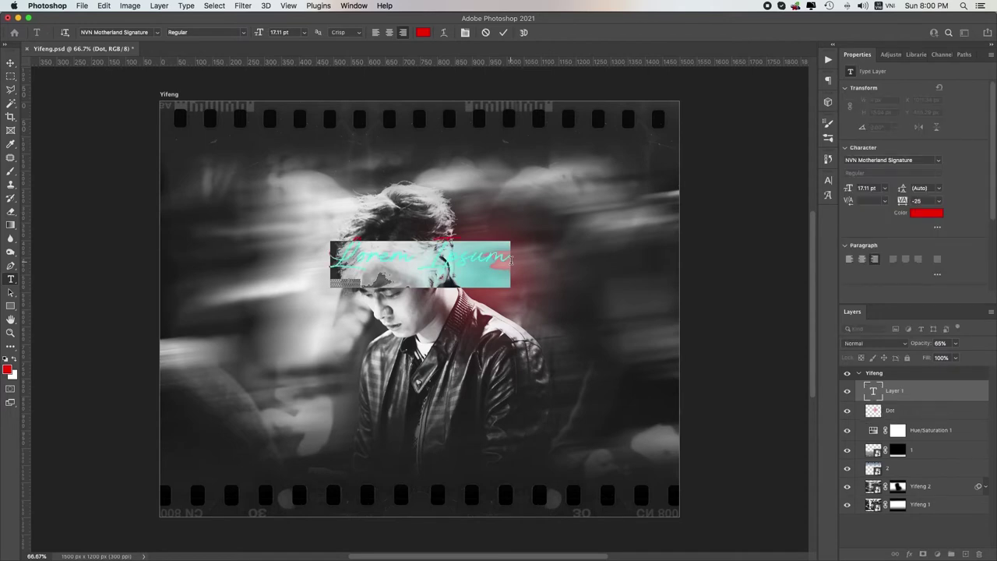
pyautogui.write('only you')
pyautogui.hotkey('ctrl', 'Return')
pyautogui.click(940, 161)
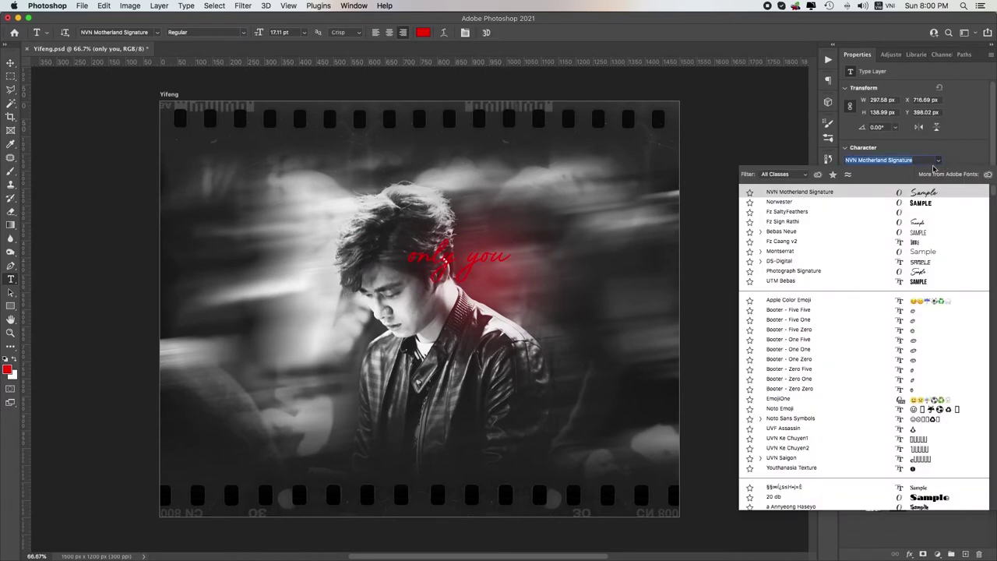
pyautogui.write('Norwester')
pyautogui.press('Return')
# Give ONLY YOU tracking 100 and white (ffffff) colour, and move it right of the face
pyautogui.scroll(-2, 902, 224)
pyautogui.click(939, 95)
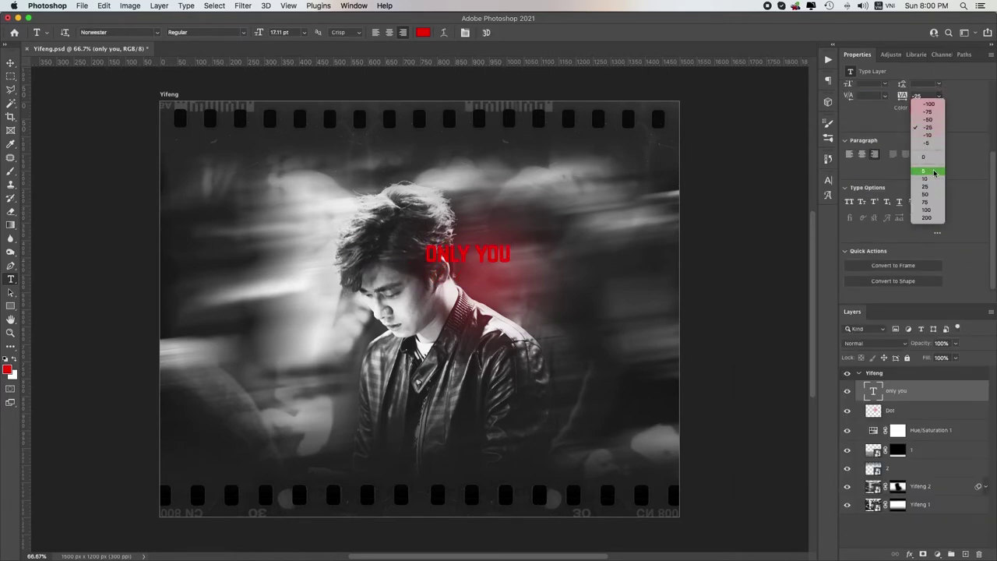
pyautogui.click(927, 173)
pyautogui.click(926, 107)
pyautogui.write('ffffff')
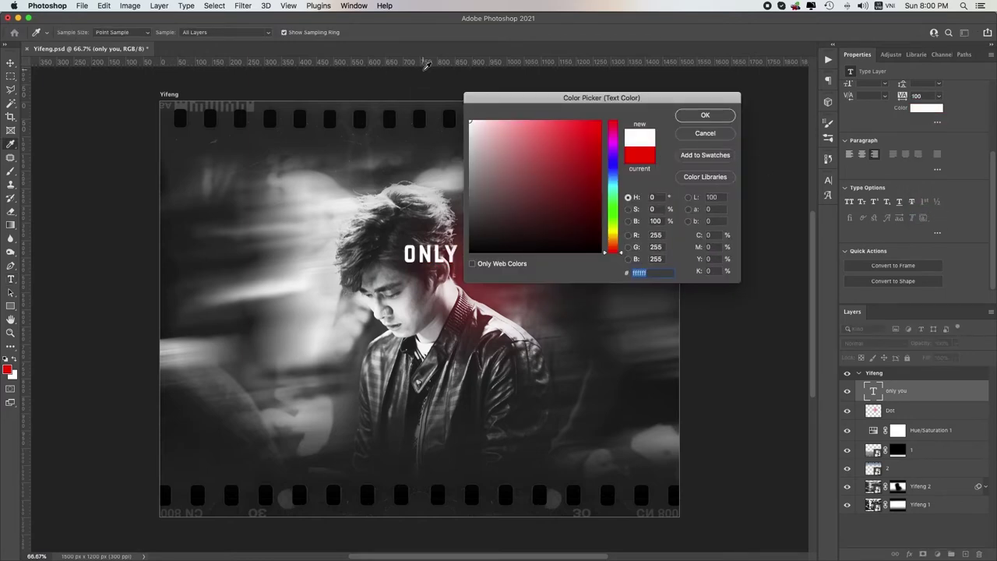
pyautogui.press('Return')
pyautogui.press('v')
pyautogui.moveTo(482, 254)
pyautogui.mouseDown()
pyautogui.moveTo(563, 269)
pyautogui.moveTo(615, 257)
pyautogui.moveTo(583, 307)
pyautogui.mouseUp()
# Change the duplicated text to 'in my eyes' in NVN Motherland Signature
pyautogui.doubleClick(559, 319)
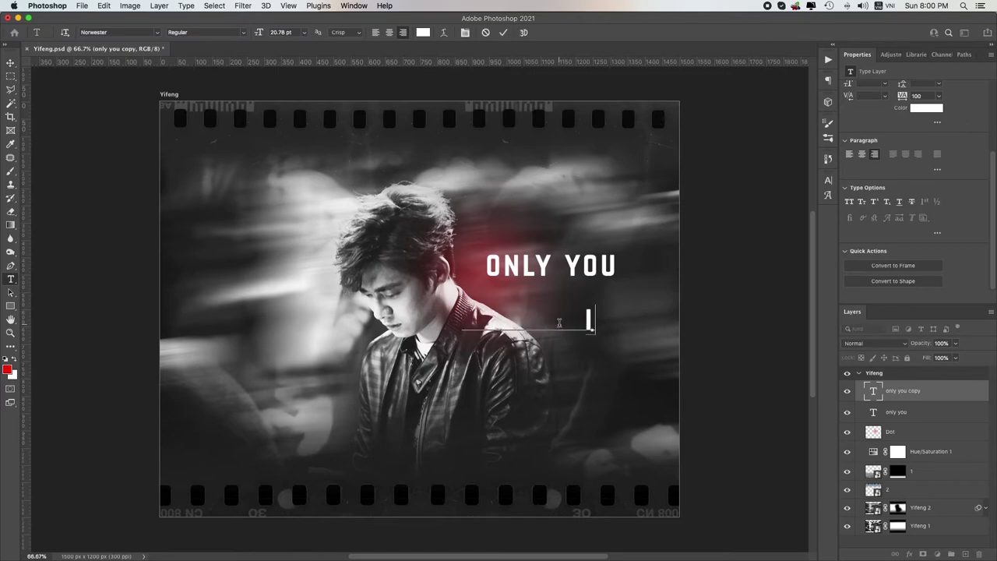
pyautogui.write('in my eyes')
pyautogui.hotkey('ctrl', 'Return')
pyautogui.scroll(3, 940, 192)
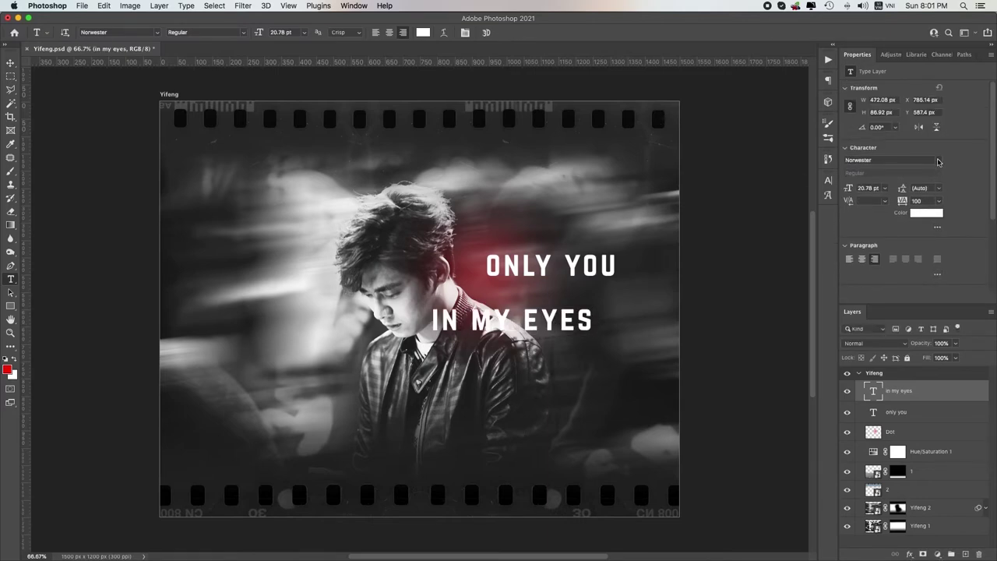
pyautogui.click(938, 160)
pyautogui.click(921, 212)
# Set the subtitle to -25 tracking and red, and tilt it slightly under ONLY YOU
pyautogui.press('v')
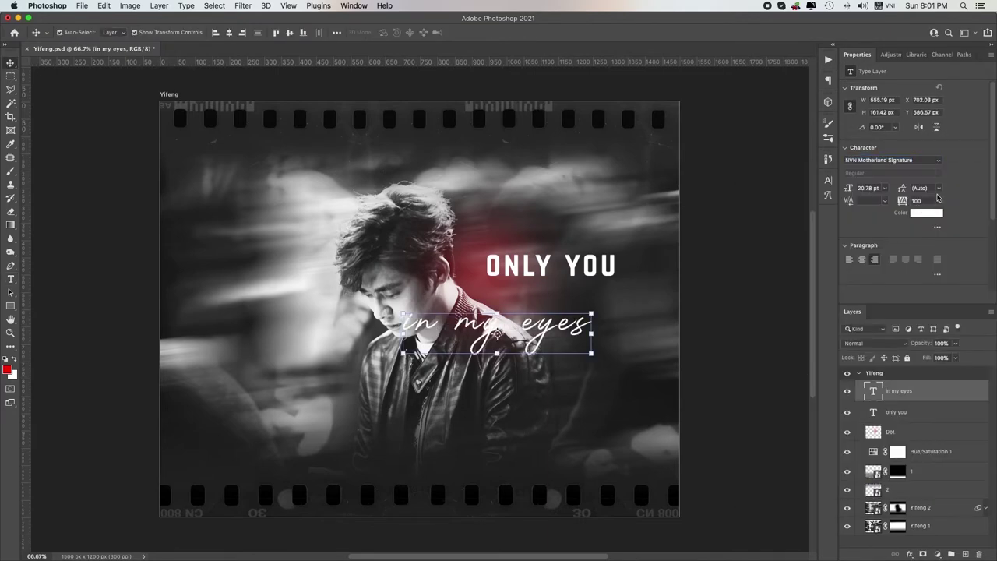
pyautogui.click(938, 201)
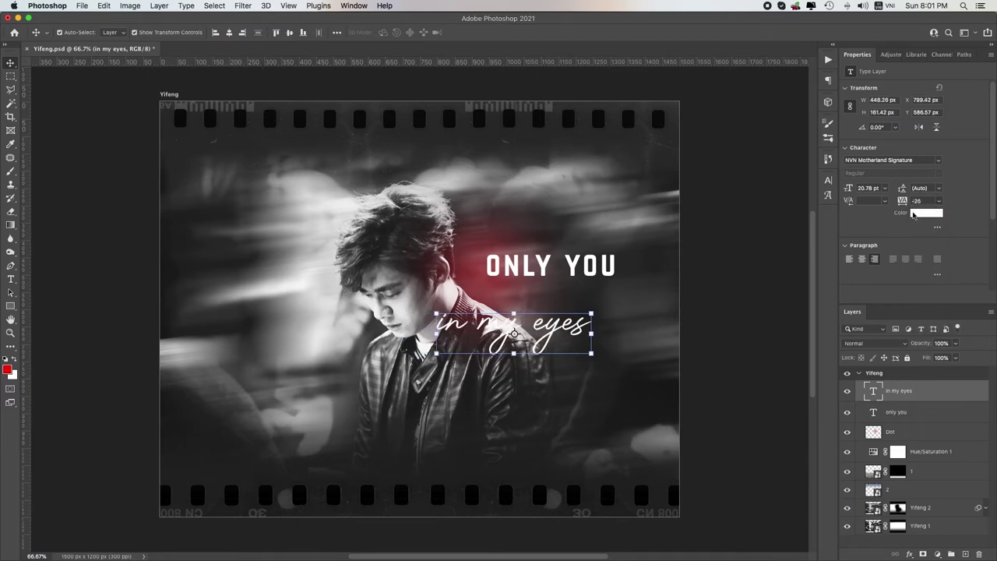
pyautogui.click(925, 212)
pyautogui.click(588, 173)
pyautogui.click(593, 152)
pyautogui.press('Return')
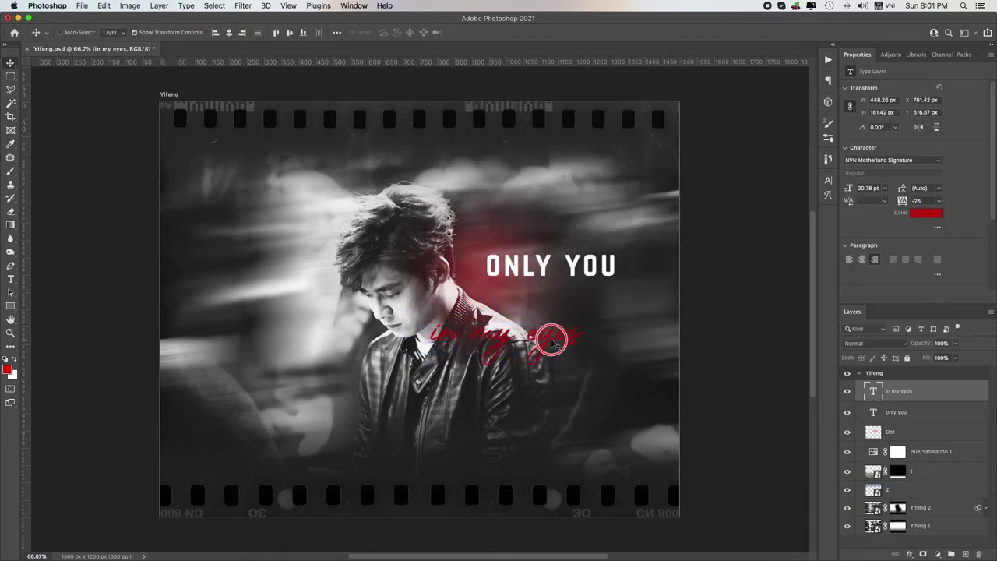
pyautogui.moveTo(548, 338); pyautogui.dragTo(632, 282)
pyautogui.press('Return')
# Add a Drop Shadow layer style to the 'in my eyes' subtitle
pyautogui.doubleClick(973, 394)
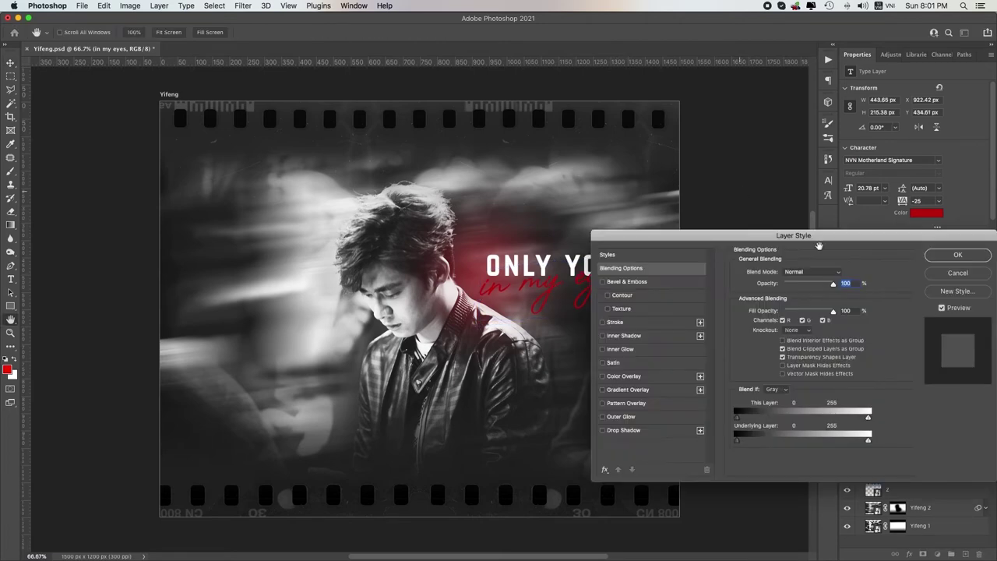
pyautogui.click(623, 431)
pyautogui.moveTo(783, 232); pyautogui.dragTo(766, 278)
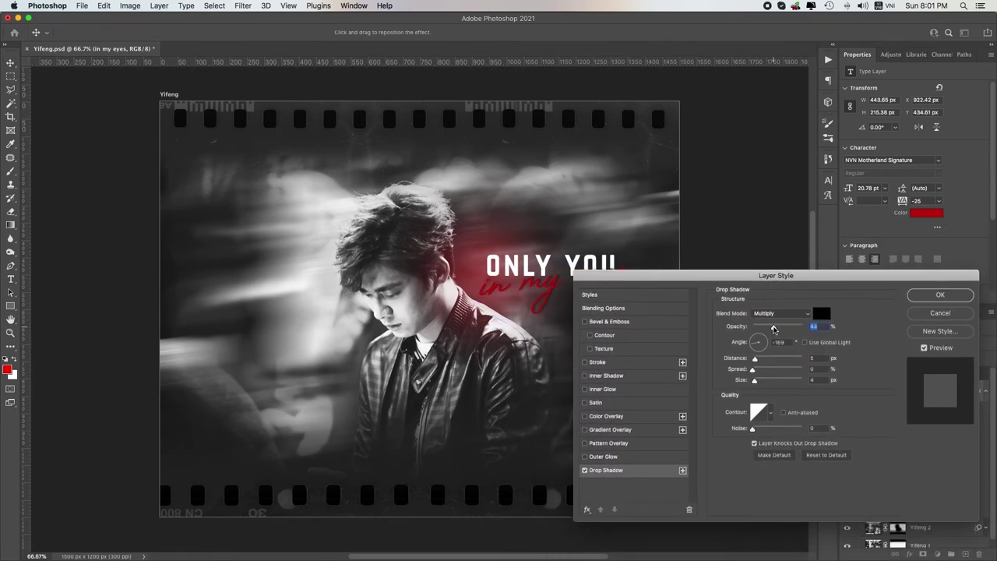
pyautogui.press('Return')
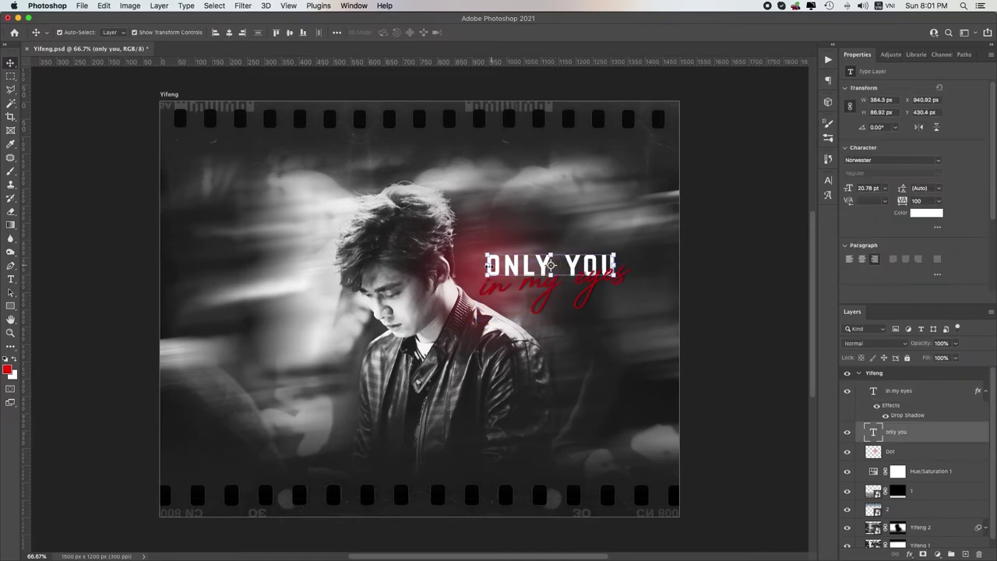
# Group both text layers into a group named Text and nudge it into place
pyautogui.moveTo(586, 263); pyautogui.dragTo(590, 262)
pyautogui.keyDown('shift'); pyautogui.click(927, 395); pyautogui.keyUp('shift')
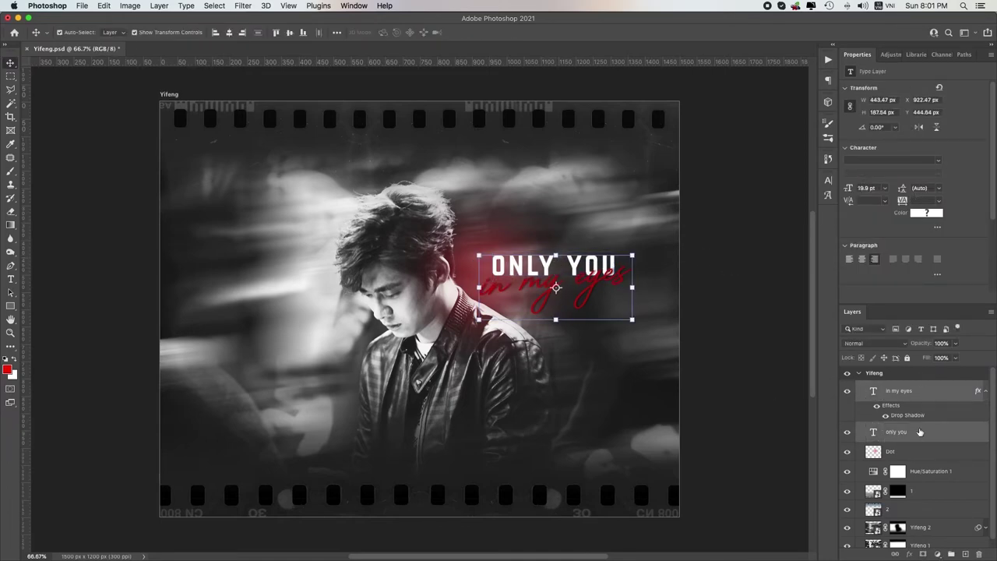
pyautogui.hotkey('ctrl', 'g')
pyautogui.doubleClick(890, 386)
pyautogui.write('Text')
pyautogui.press('Return')
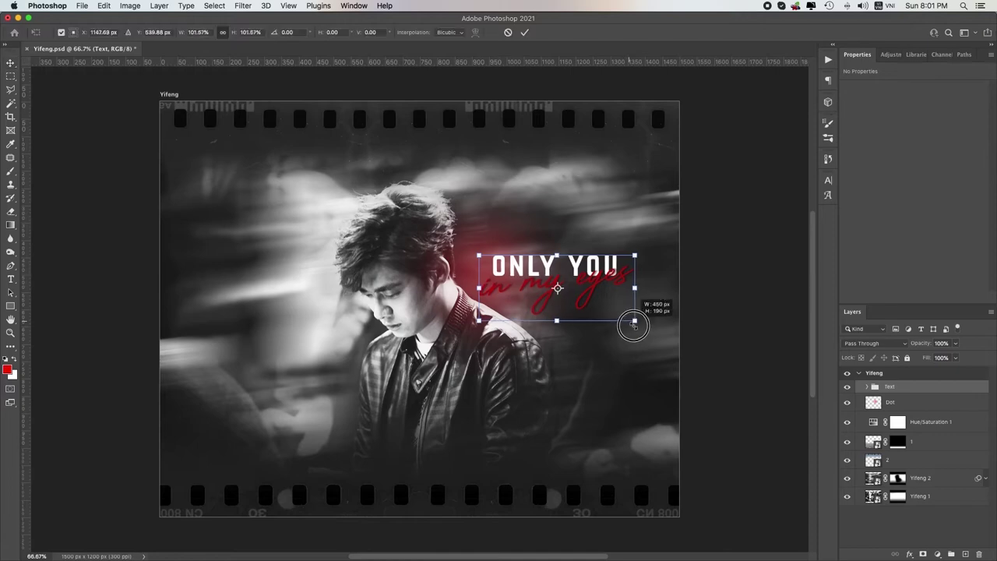
pyautogui.moveTo(623, 289); pyautogui.dragTo(612, 276)
# Scale Yifeng 1 and Yifeng 2 up to about 106% and shift the Text group left
pyautogui.click(931, 477)
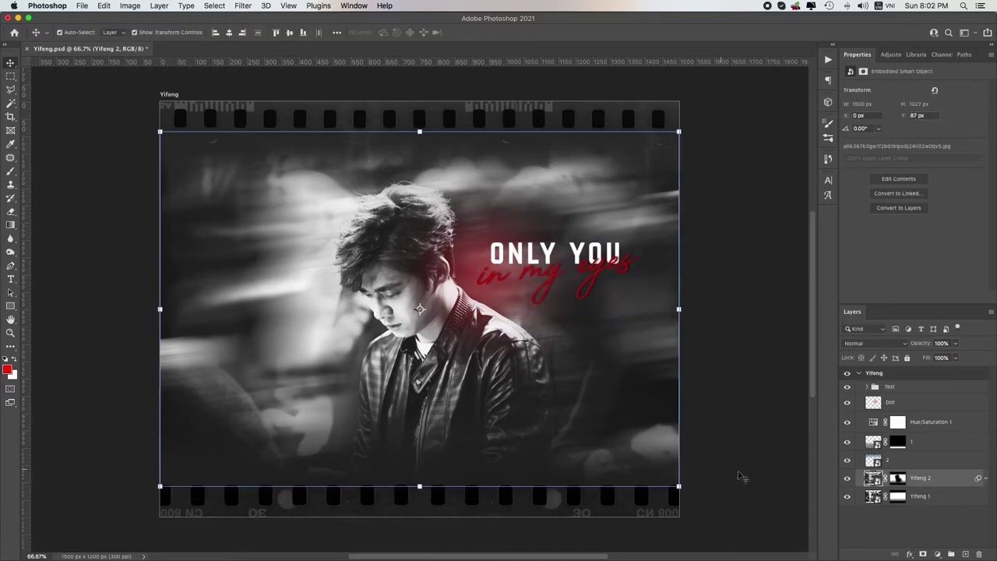
pyautogui.keyDown('shift'); pyautogui.click(924, 497); pyautogui.keyUp('shift')
pyautogui.hotkey('ctrl', 't')
pyautogui.moveTo(160, 308); pyautogui.dragTo(127, 306)
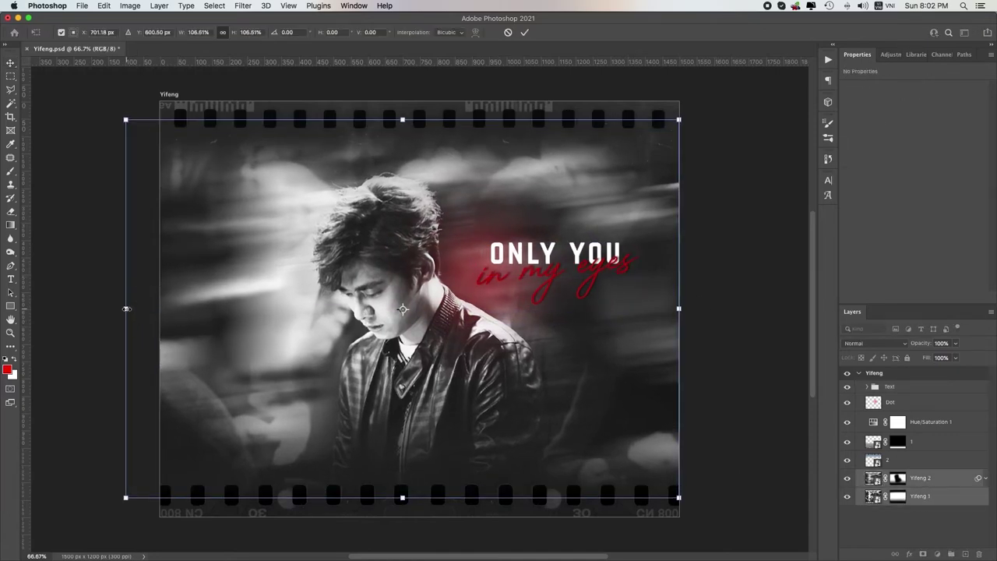
pyautogui.press('Return')
pyautogui.click(890, 387)
pyautogui.moveTo(623, 266); pyautogui.dragTo(615, 266)
# Reposition the Dot glow and drop the Grunge_Tex texture onto the canvas
pyautogui.click(890, 402)
pyautogui.moveTo(475, 424); pyautogui.dragTo(455, 429)
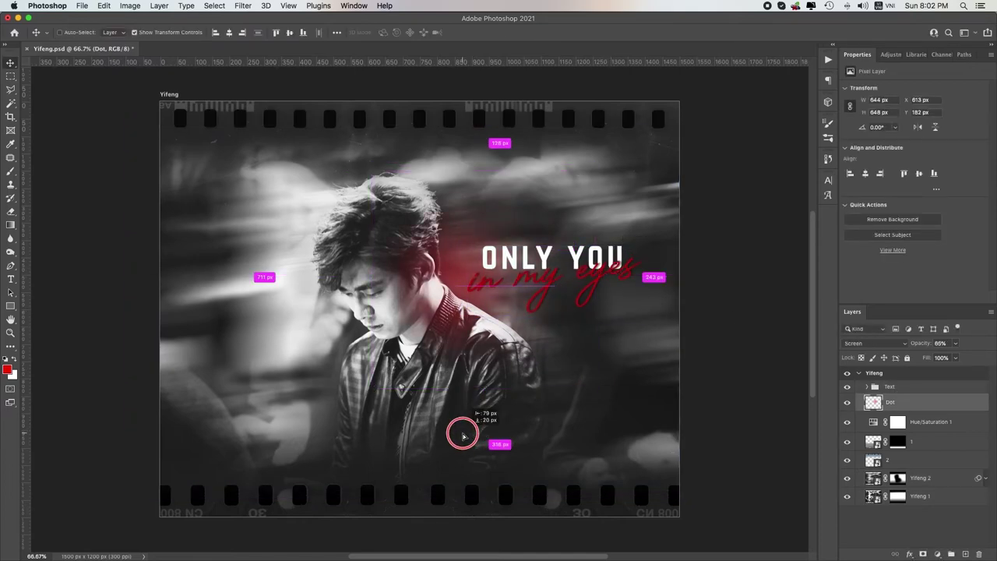
pyautogui.click(730, 397)
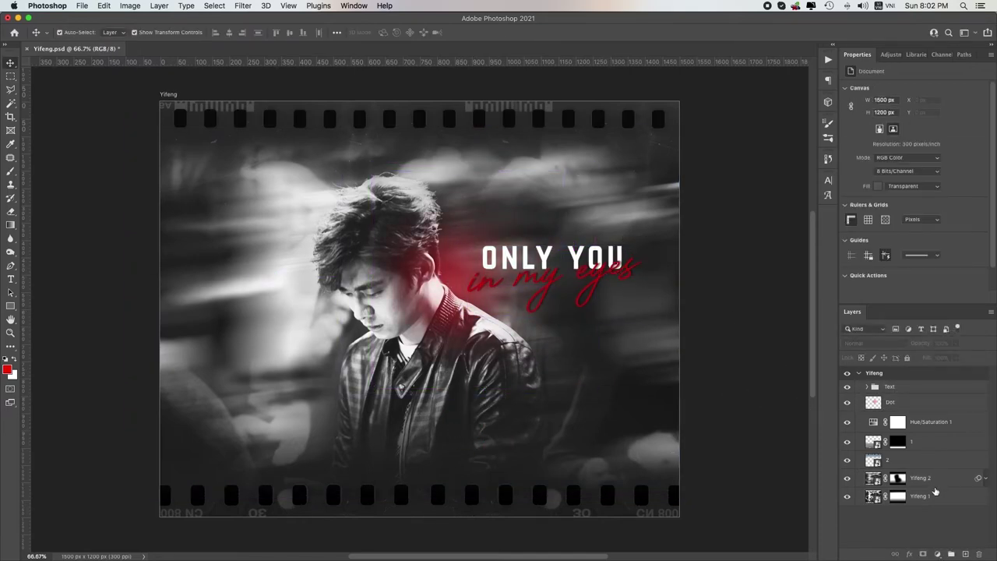
pyautogui.moveTo(935, 495); pyautogui.dragTo(507, 322)
# Rotate the grunge texture 90 degrees and scale it up to cover the canvas
pyautogui.moveTo(552, 137); pyautogui.dragTo(591, 442)
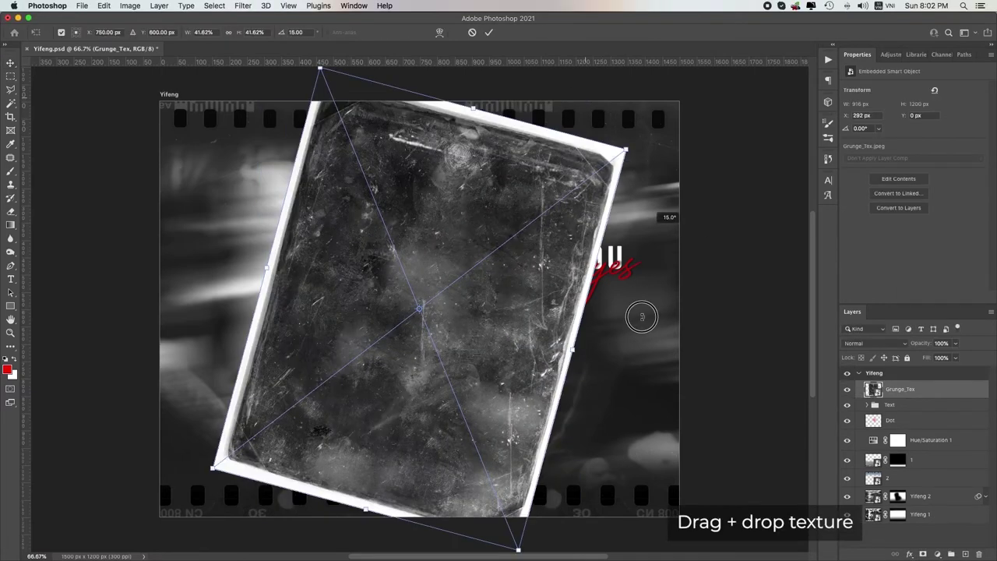
pyautogui.moveTo(627, 151); pyautogui.dragTo(715, 83)
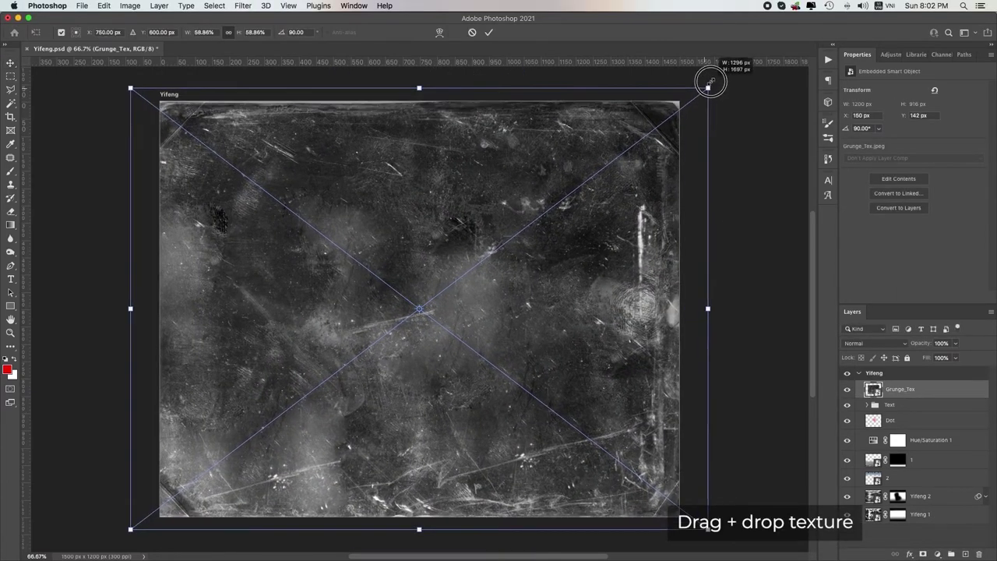
pyautogui.press('Return')
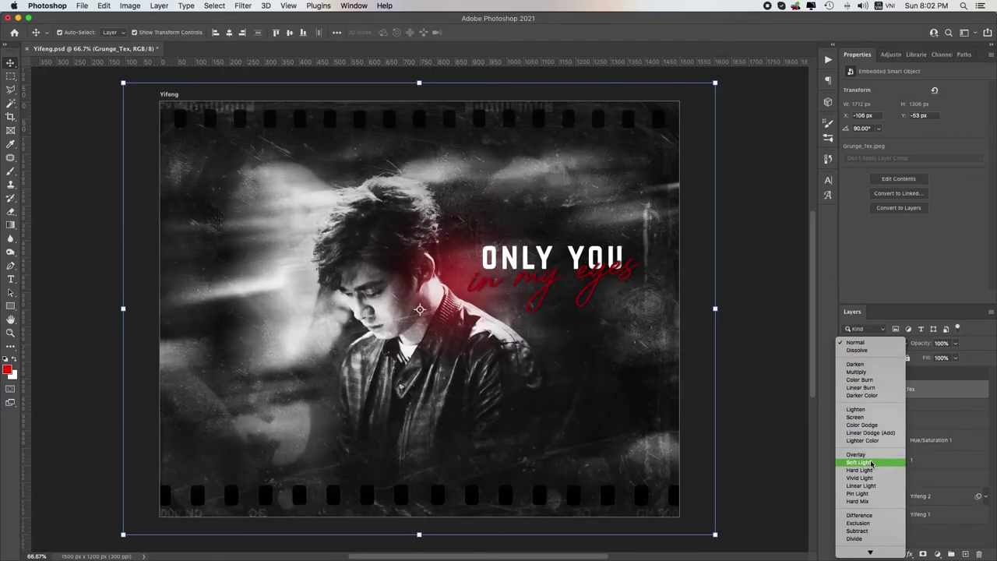
# Blend Grunge_Tex in Soft Light above Yifeng 2 with a brushed mask at 82% opacity
pyautogui.click(869, 463)
pyautogui.moveTo(895, 389)
pyautogui.mouseDown()
pyautogui.moveTo(909, 496)
pyautogui.moveTo(938, 472)
pyautogui.mouseUp()
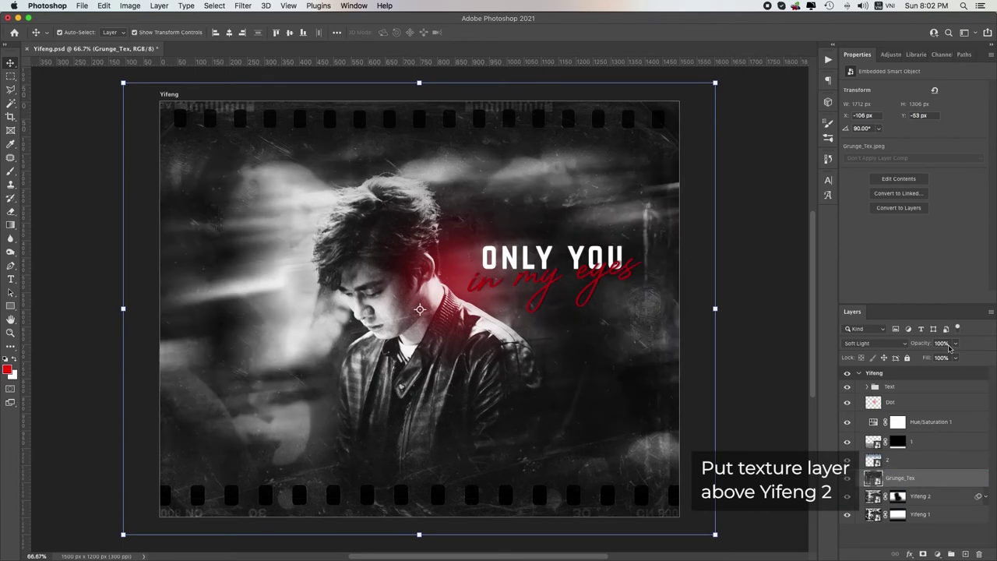
pyautogui.moveTo(954, 344)
pyautogui.mouseDown()
pyautogui.moveTo(925, 357)
pyautogui.moveTo(937, 358)
pyautogui.mouseUp()
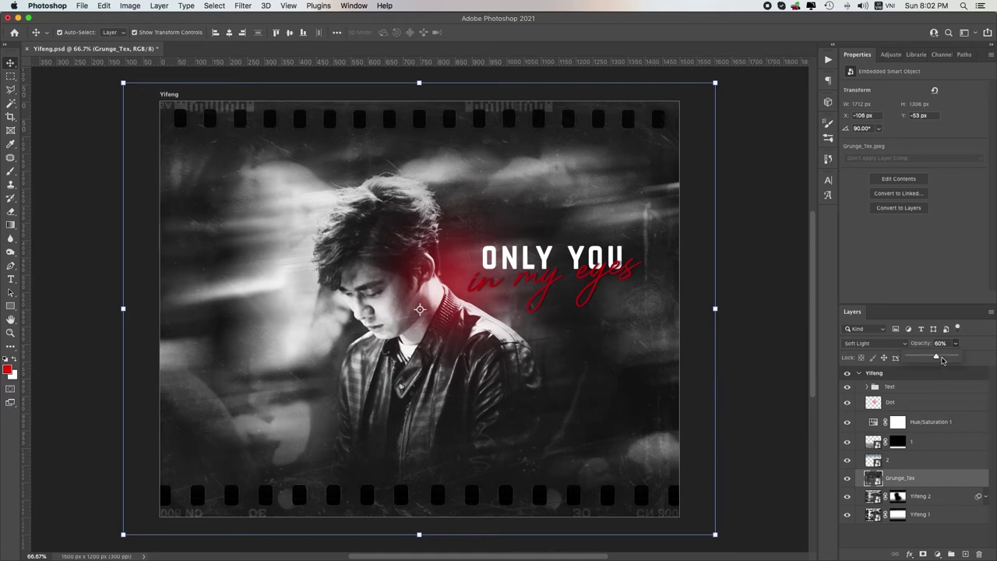
pyautogui.click(923, 554)
pyautogui.press('b')
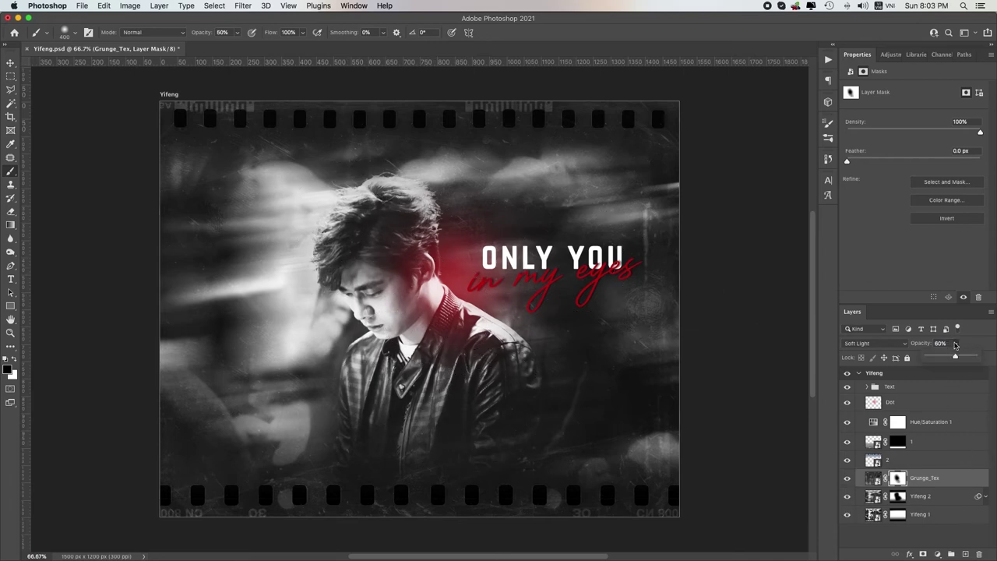
pyautogui.moveTo(968, 357); pyautogui.dragTo(965, 358)
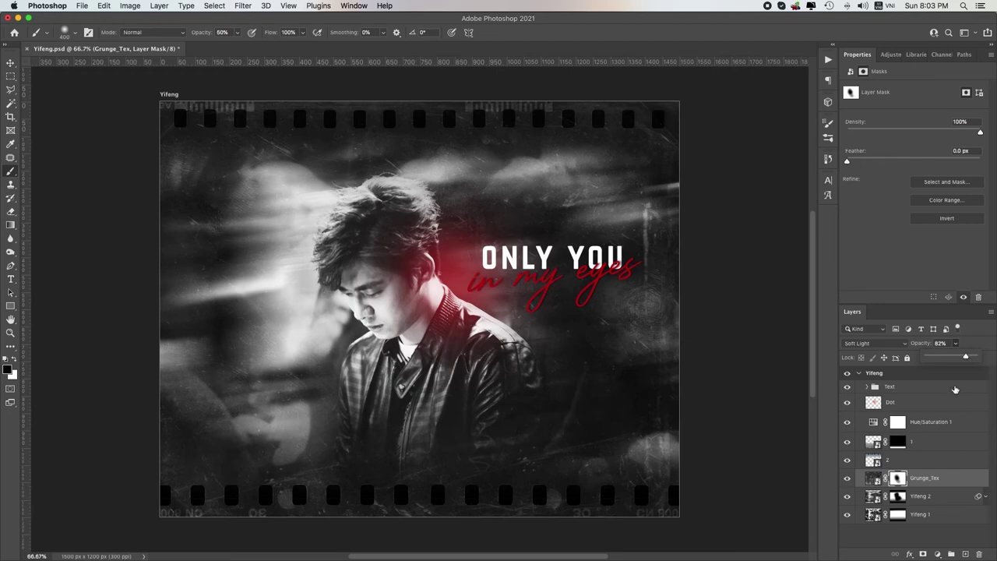
# Group the two film-frame layers into a Frame group
pyautogui.click(919, 460)
pyautogui.keyDown('shift'); pyautogui.click(919, 441); pyautogui.keyUp('shift')
pyautogui.hotkey('ctrl', 'g')
pyautogui.write('Frame')
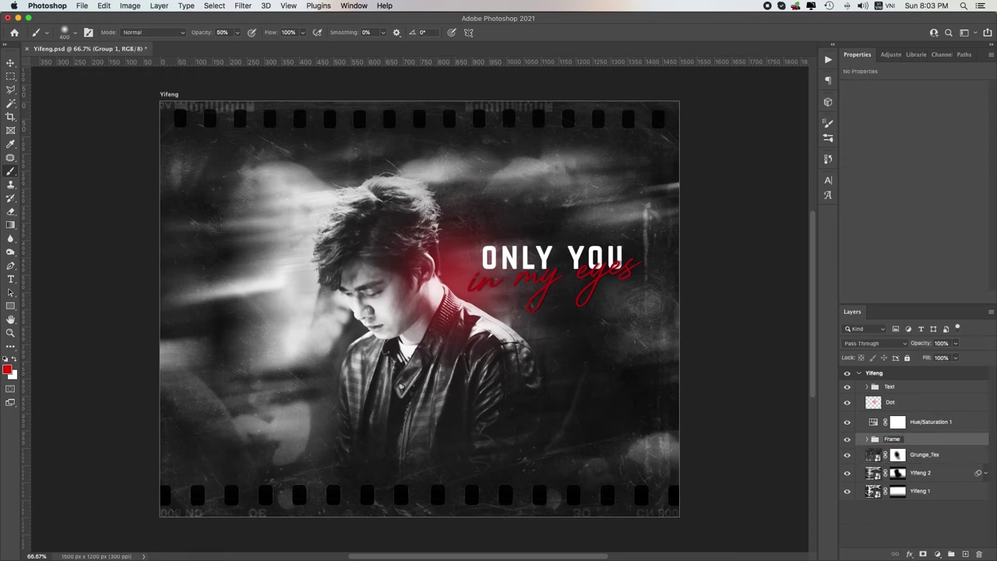
# Group Grunge_Tex, Yifeng 2 and Yifeng 1 into a group named Stock
pyautogui.click(919, 454)
pyautogui.keyDown('shift'); pyautogui.click(919, 490); pyautogui.keyUp('shift')
pyautogui.hotkey('ctrl', 'g')
pyautogui.doubleClick(894, 451)
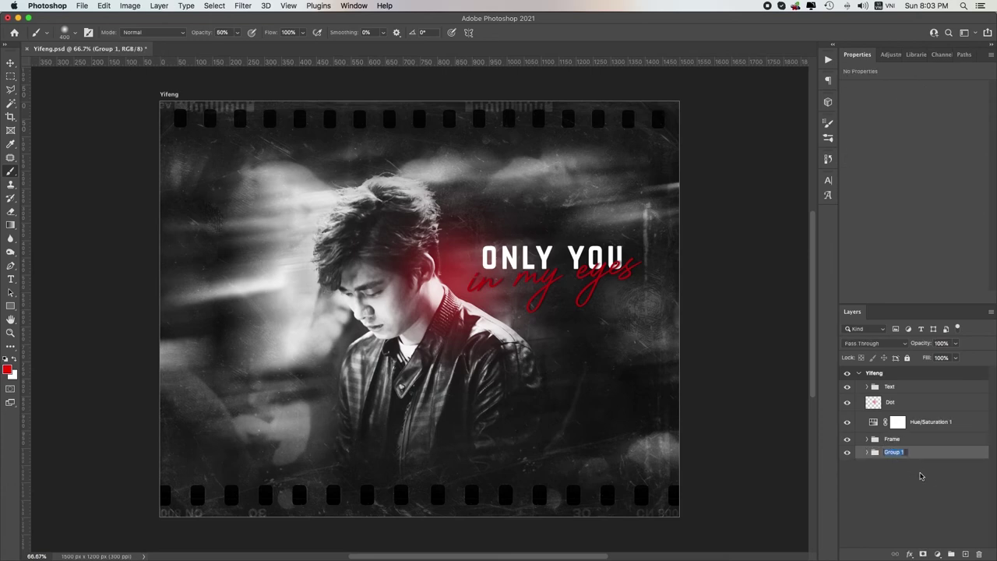
pyautogui.write('ck')
pyautogui.press('Return')
# Add a Brightness/Contrast adjustment above Text with brightness 4 and contrast 46
pyautogui.click(938, 388)
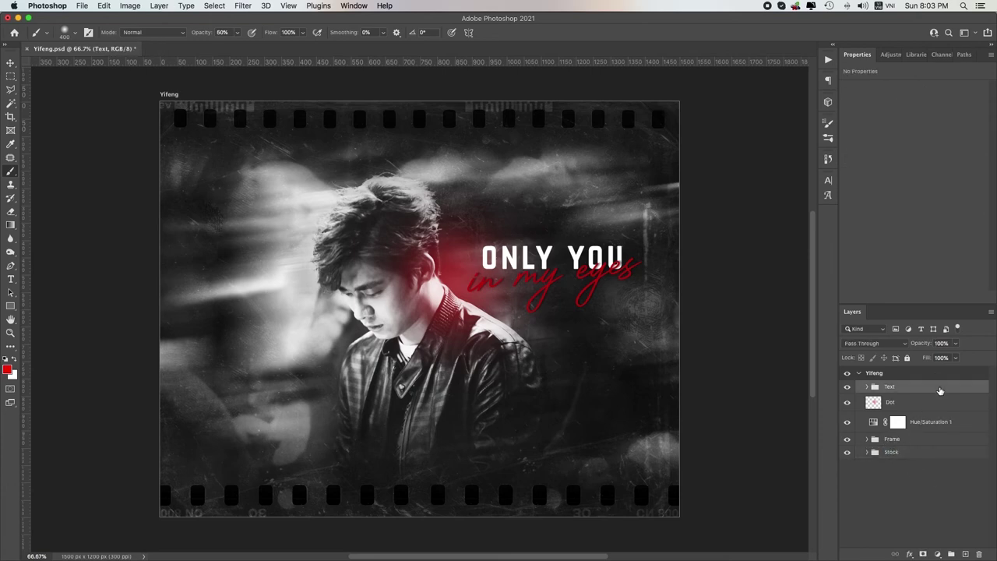
pyautogui.click(937, 554)
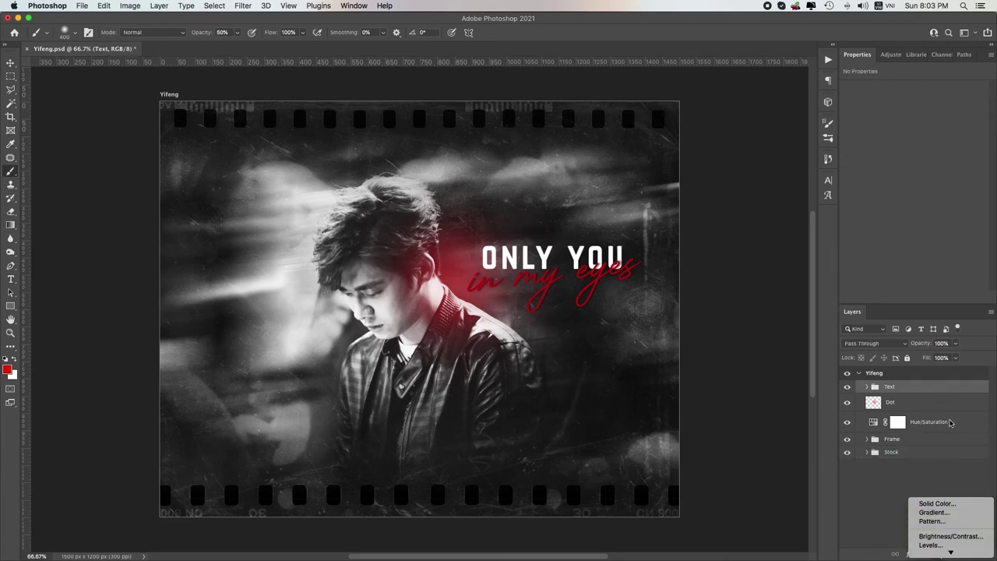
pyautogui.click(950, 536)
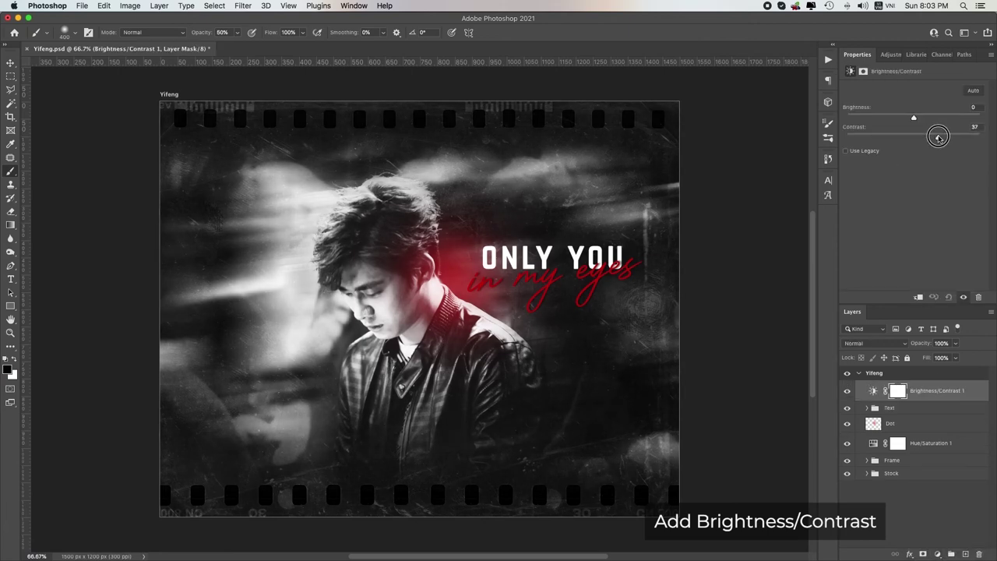
pyautogui.moveTo(924, 118); pyautogui.dragTo(918, 119)
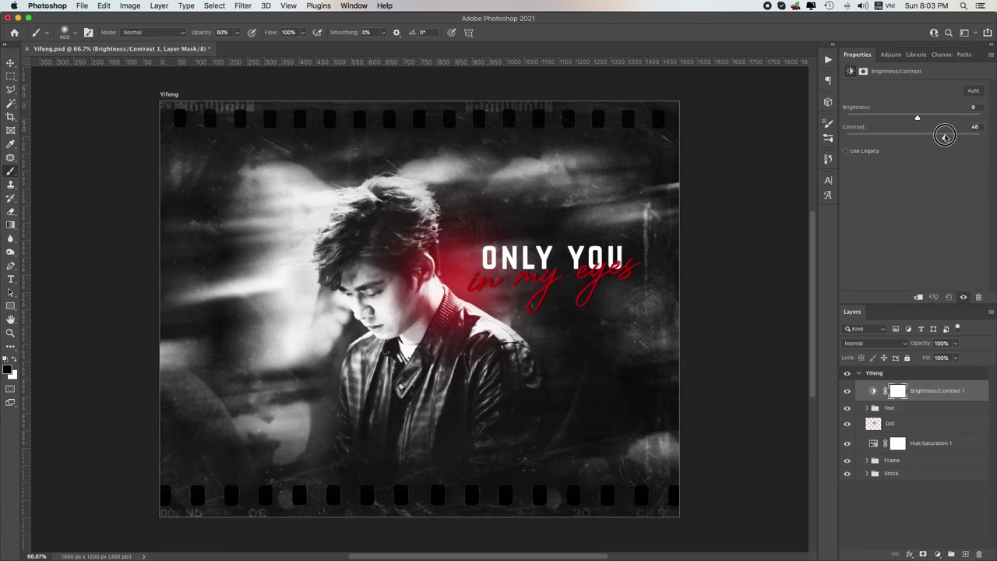
pyautogui.press('v')
pyautogui.click(741, 296)
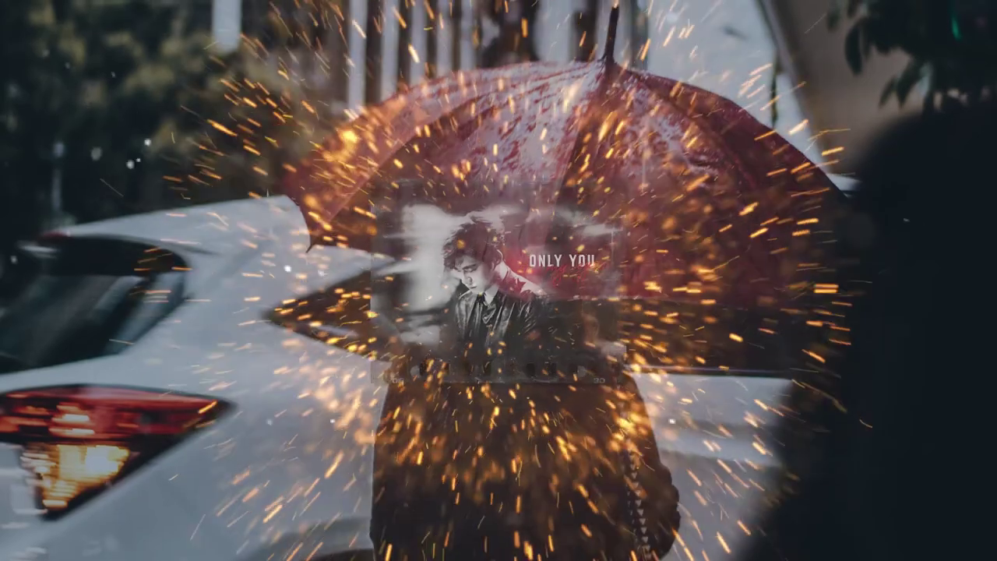